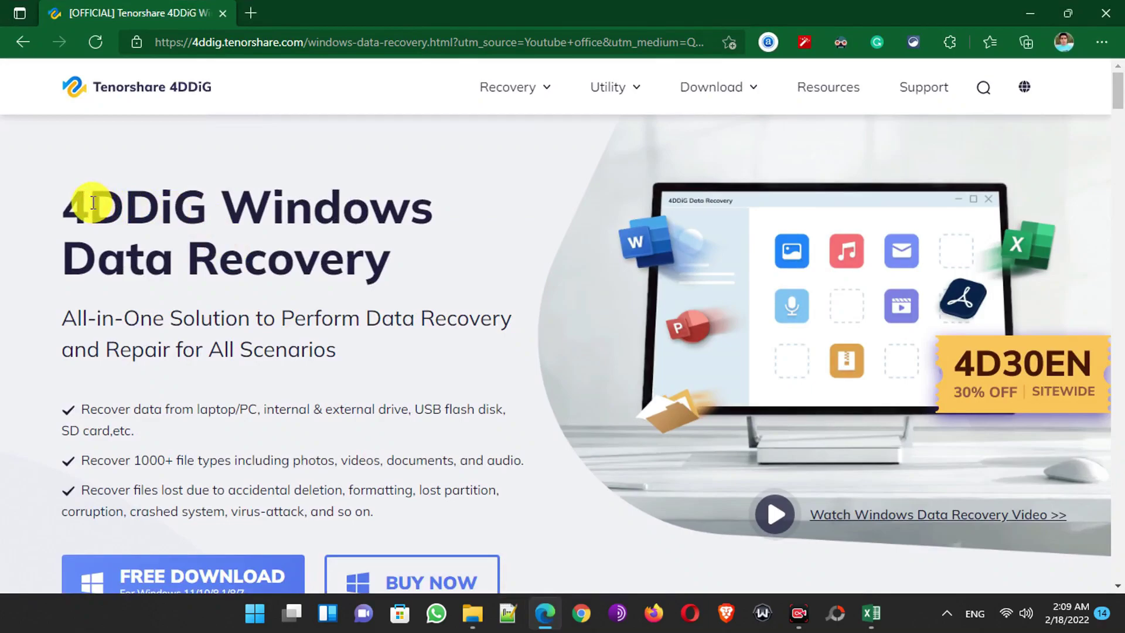
Read through the 4DDiG Windows Data Recovery page's headline and supported photo and video formats
drag(64, 205, 344, 226)
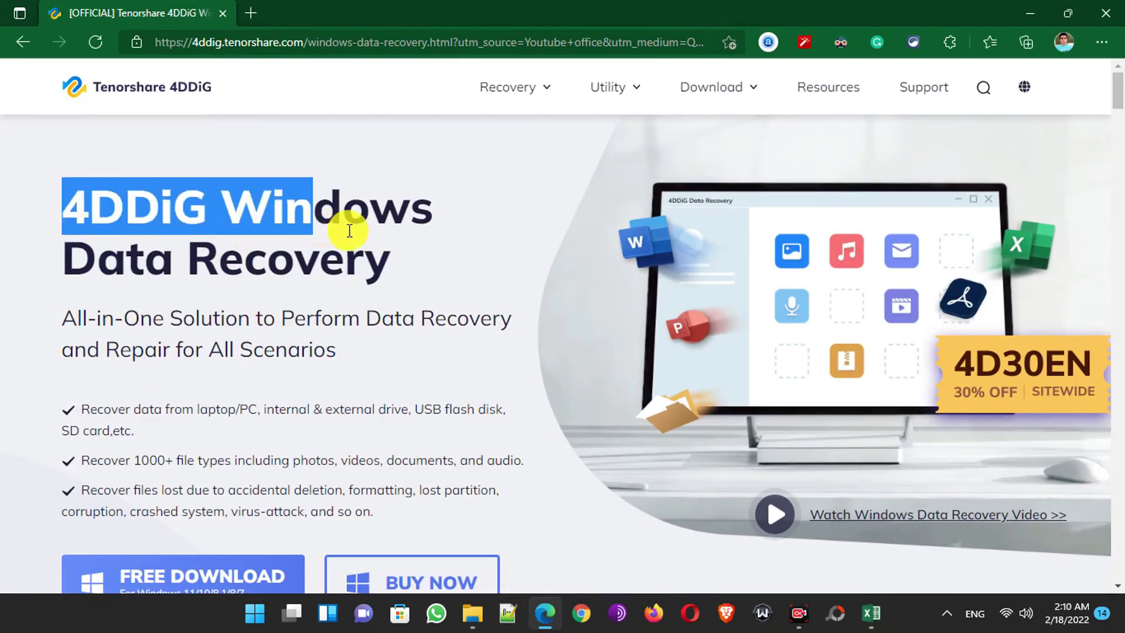
click(448, 293)
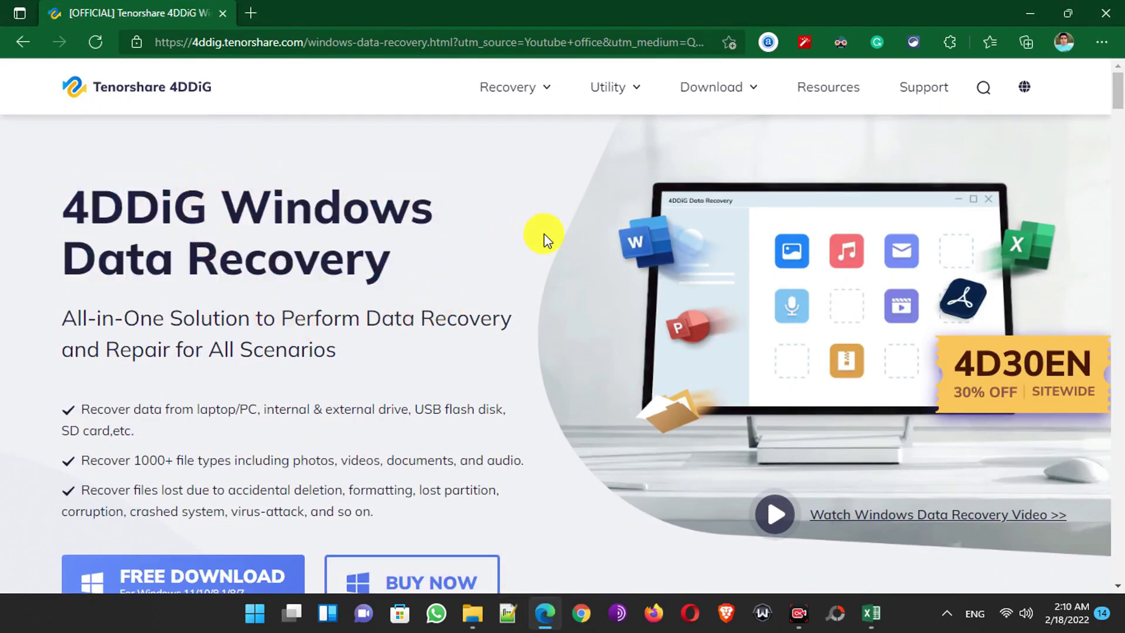
scroll(543, 233, down, 2)
scroll(543, 233, down, 10)
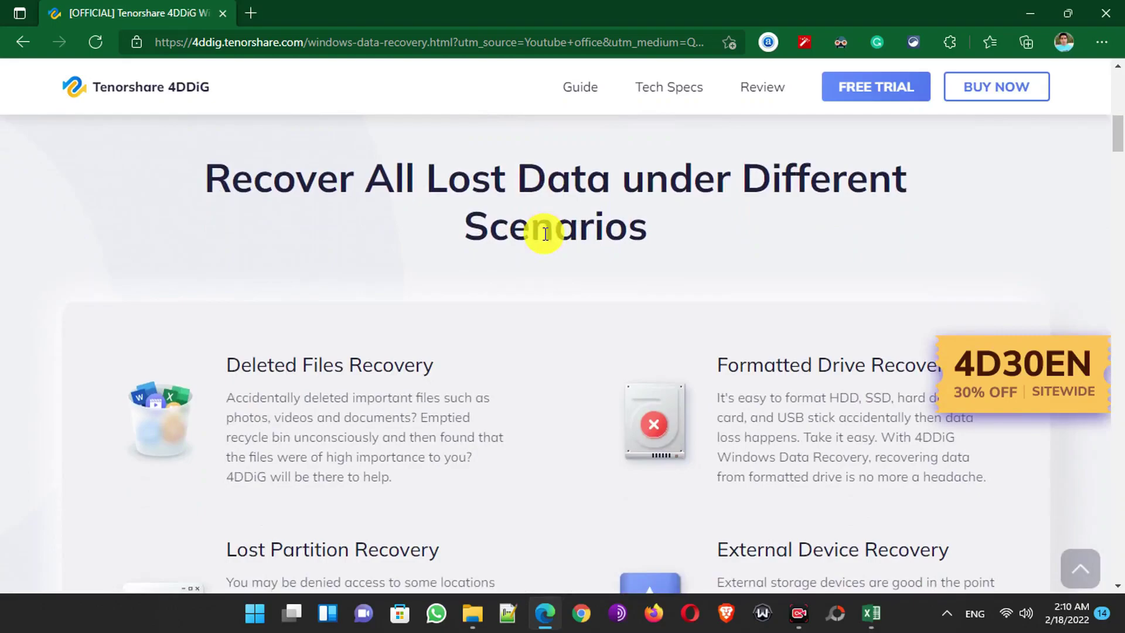
scroll(369, 283, down, 1)
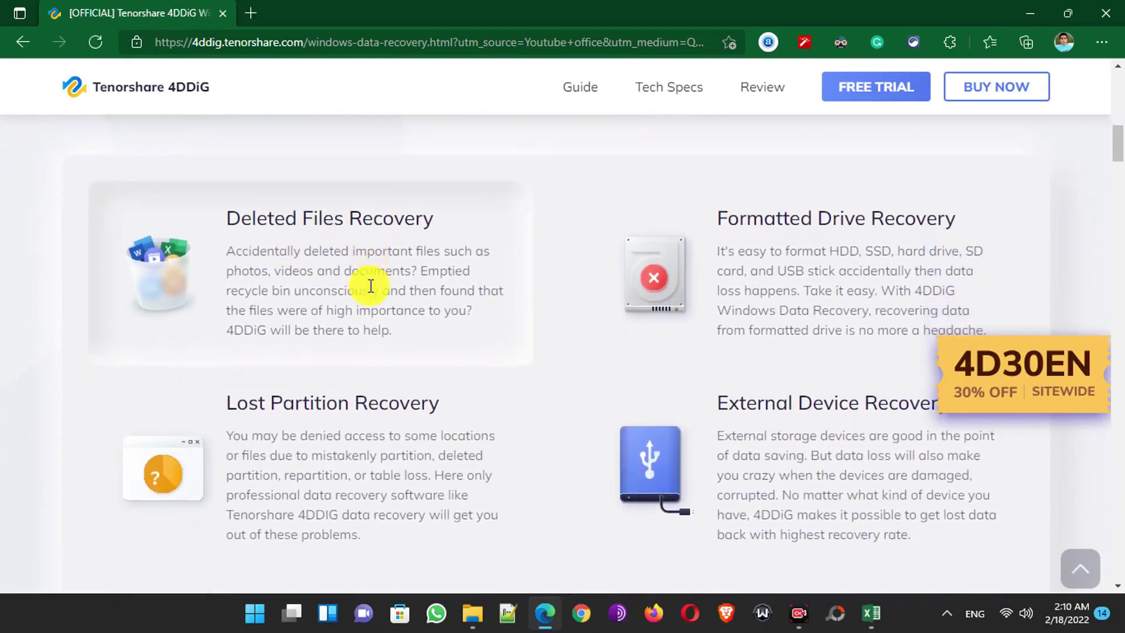
scroll(641, 280, down, 3)
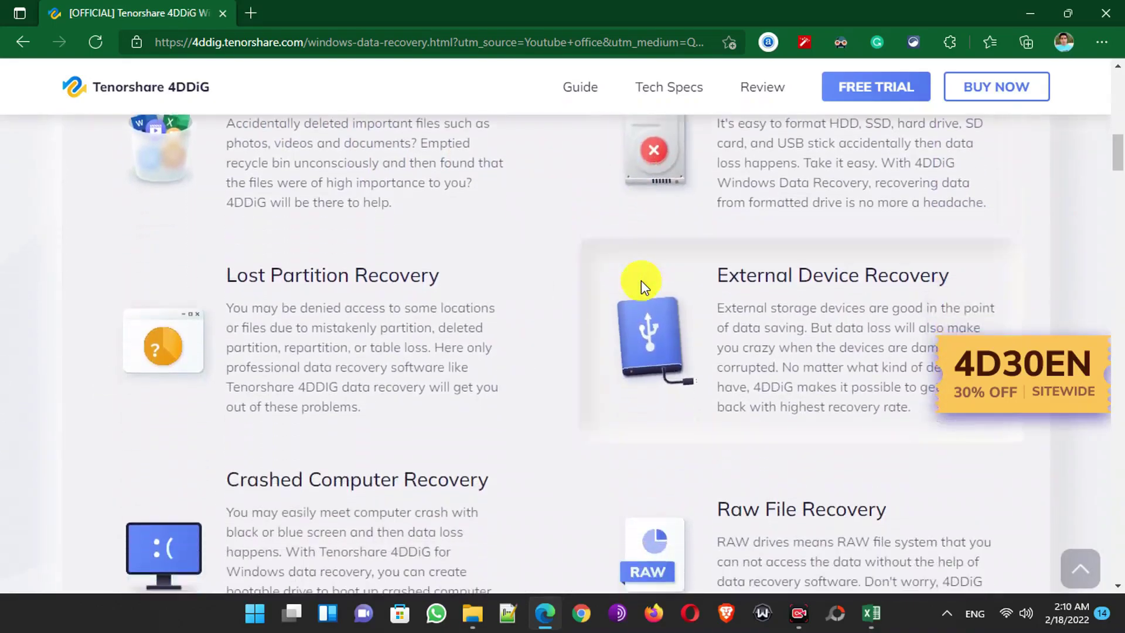
scroll(805, 281, down, 1)
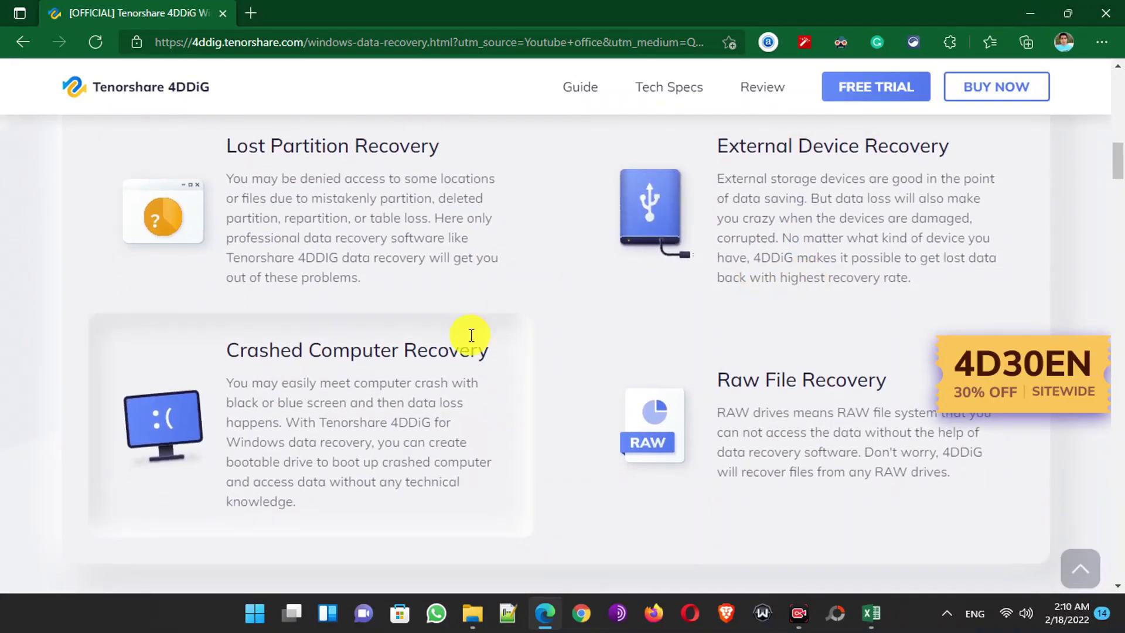
scroll(470, 337, down, 1)
scroll(638, 328, down, 4)
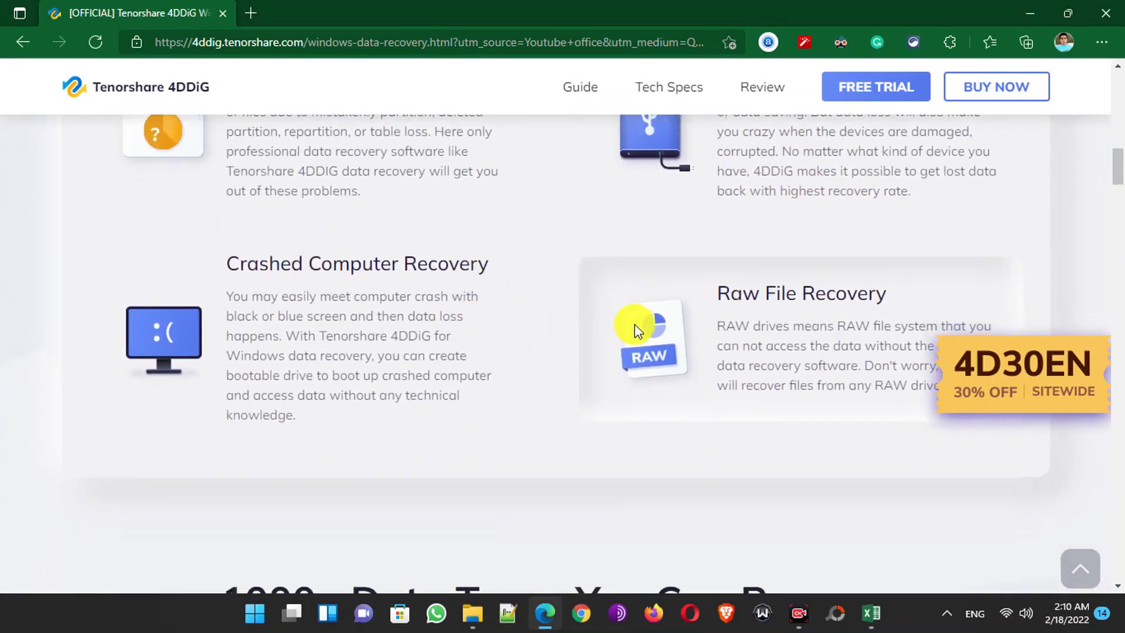
scroll(638, 328, down, 6)
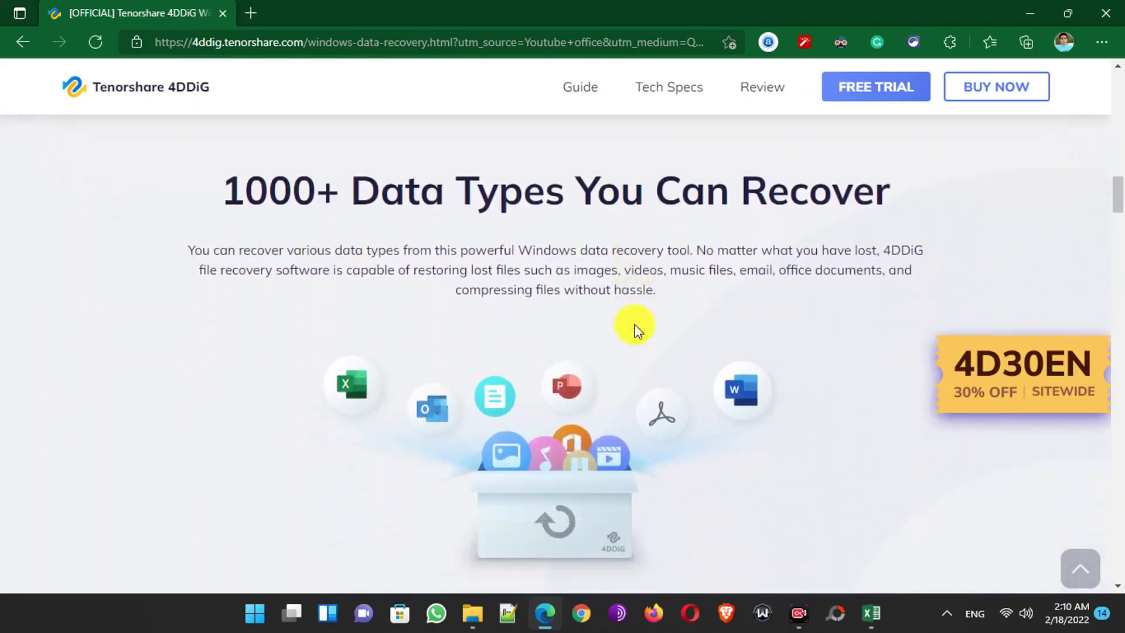
scroll(637, 328, down, 4)
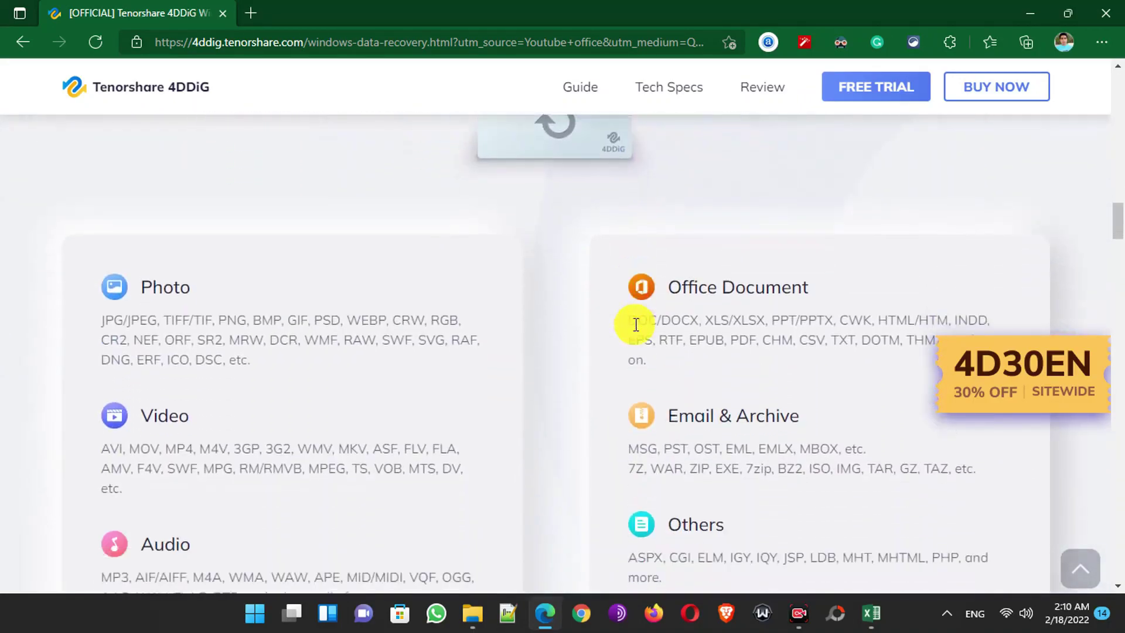
triple_click(141, 300)
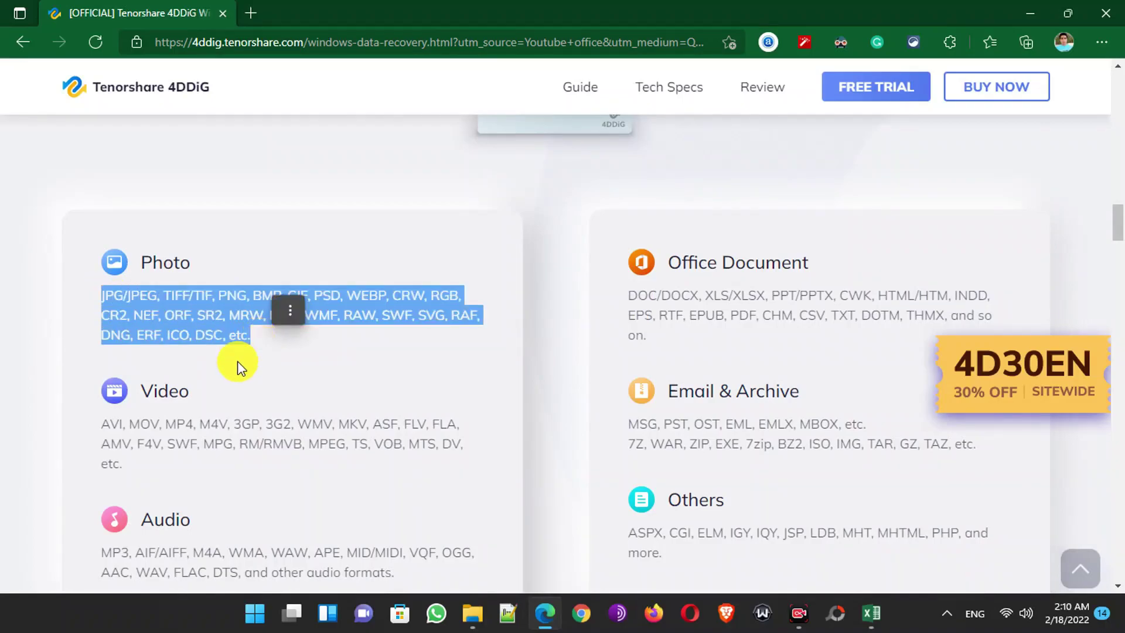
drag(110, 427, 246, 433)
click(234, 469)
Scroll to the download section and start the FREE DOWNLOAD for Windows
scroll(230, 491, down, 1)
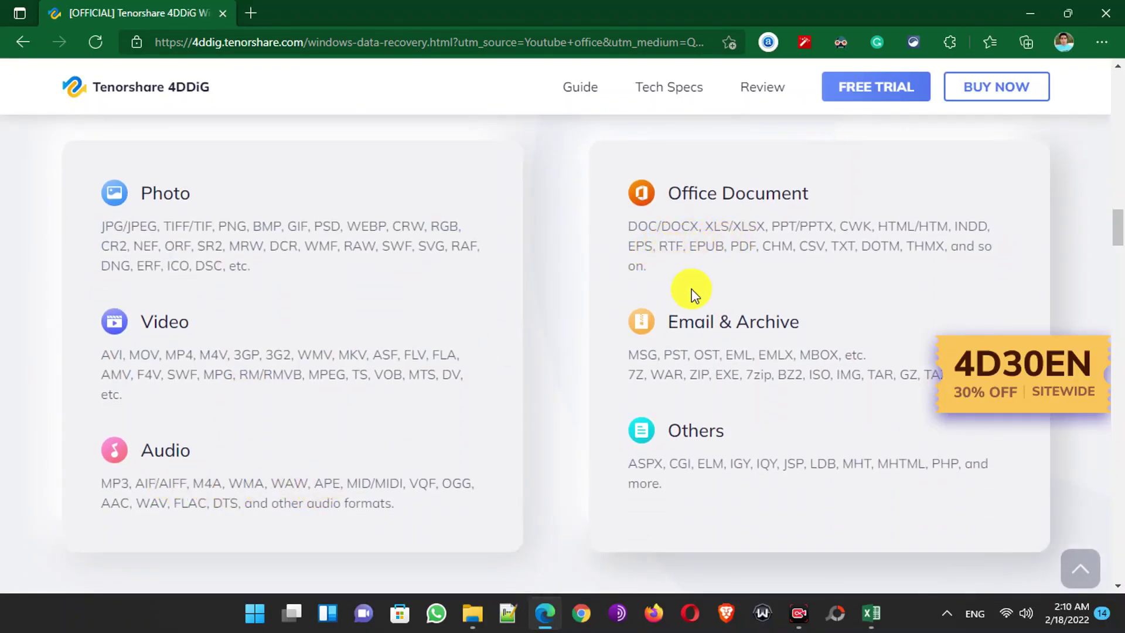
scroll(718, 370, down, 10)
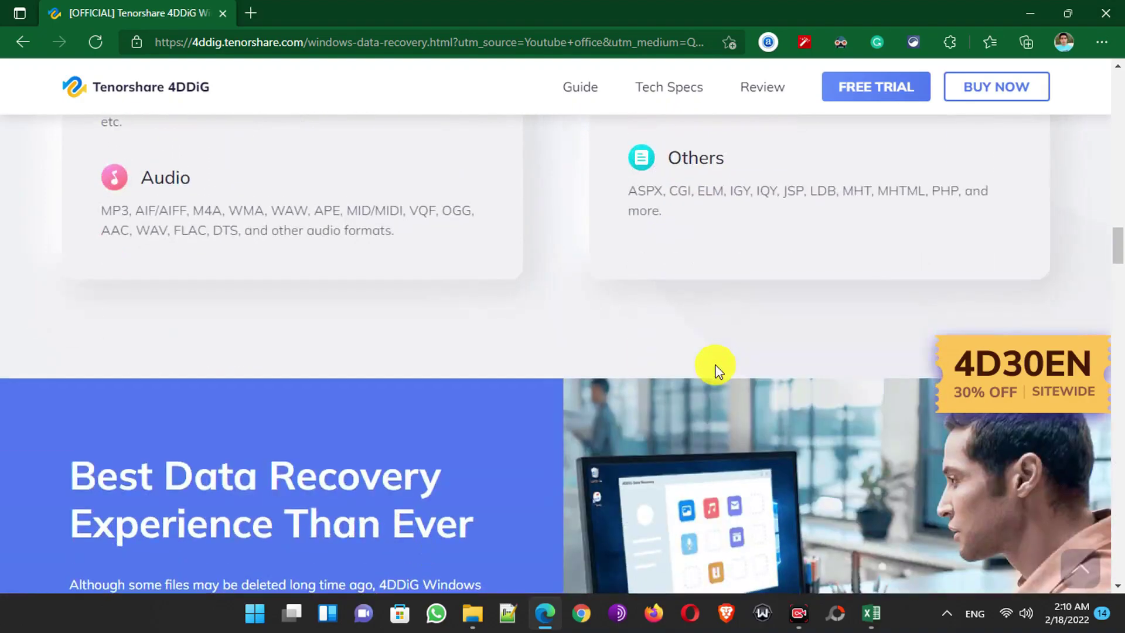
scroll(718, 370, down, 8)
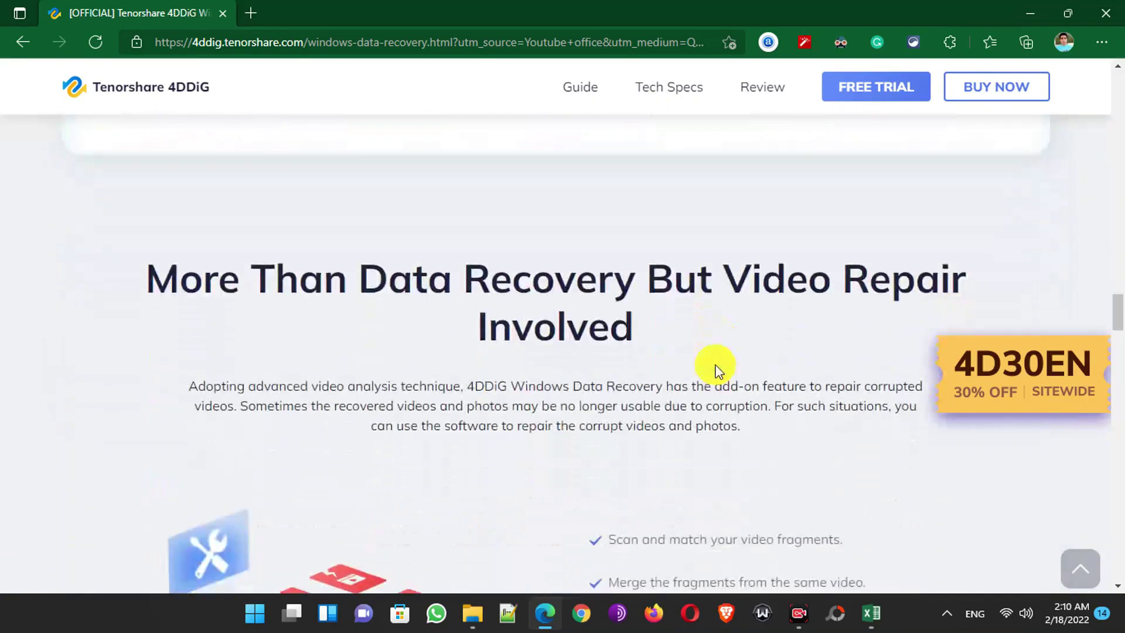
scroll(718, 371, up, 17)
scroll(718, 370, up, 15)
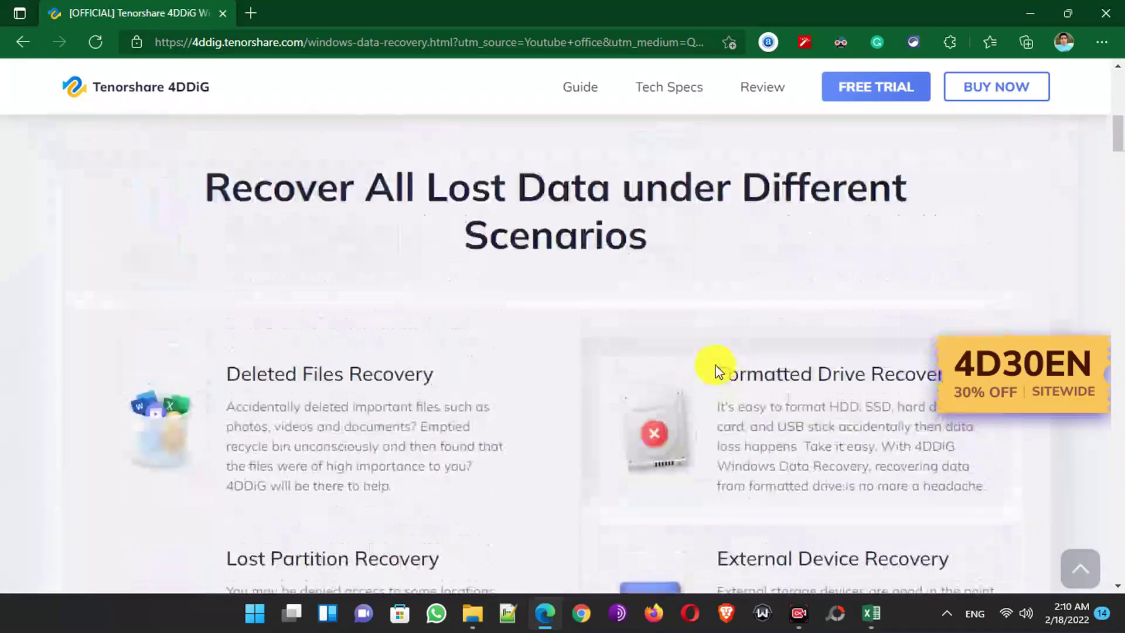
scroll(249, 340, up, 2)
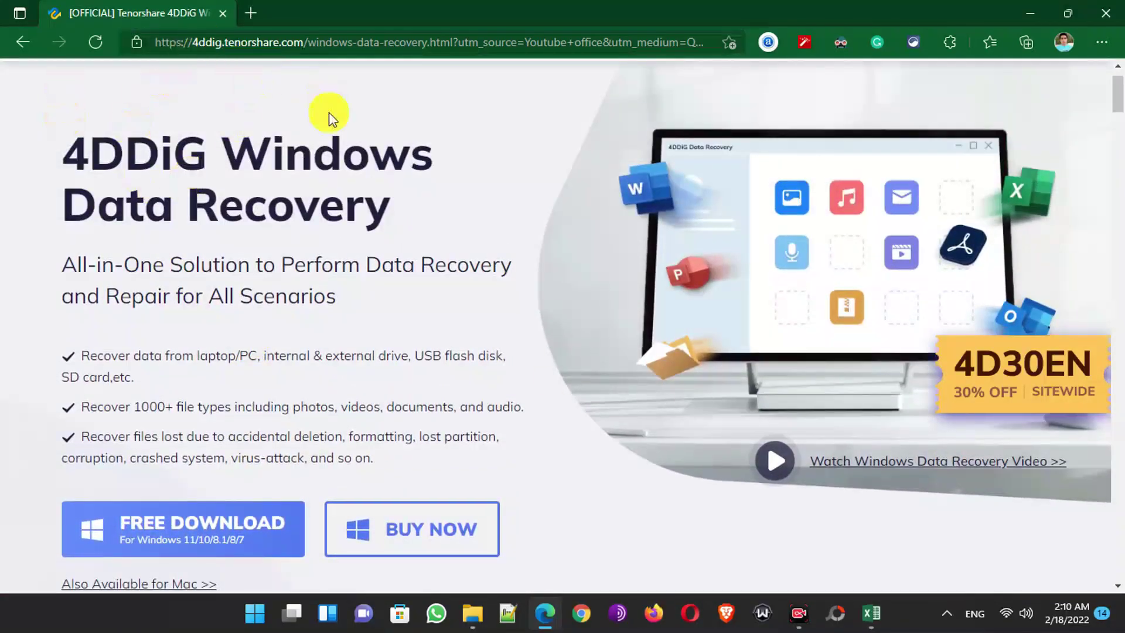
scroll(245, 277, down, 2)
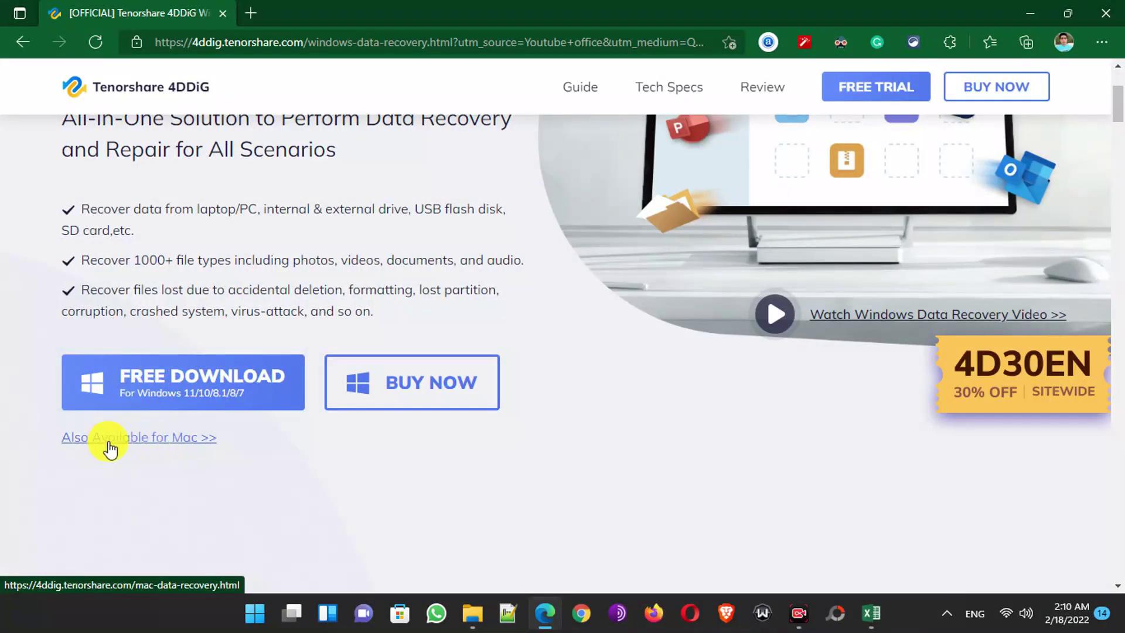
click(203, 380)
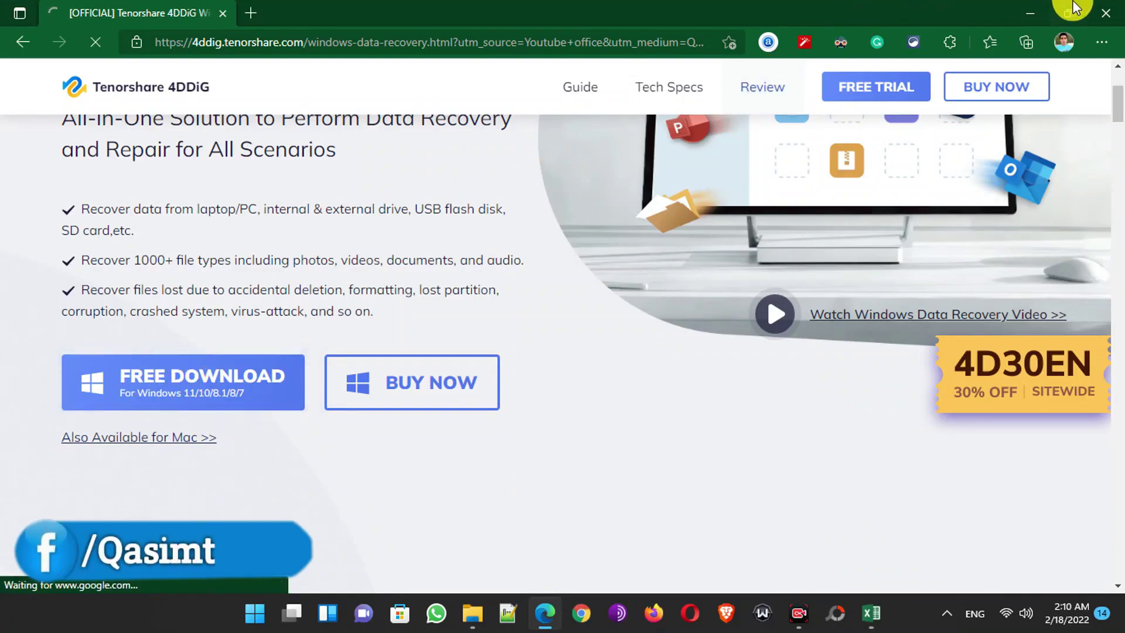
Minimize Edge and cancel the duplicate IDM download of the installer
click(1030, 13)
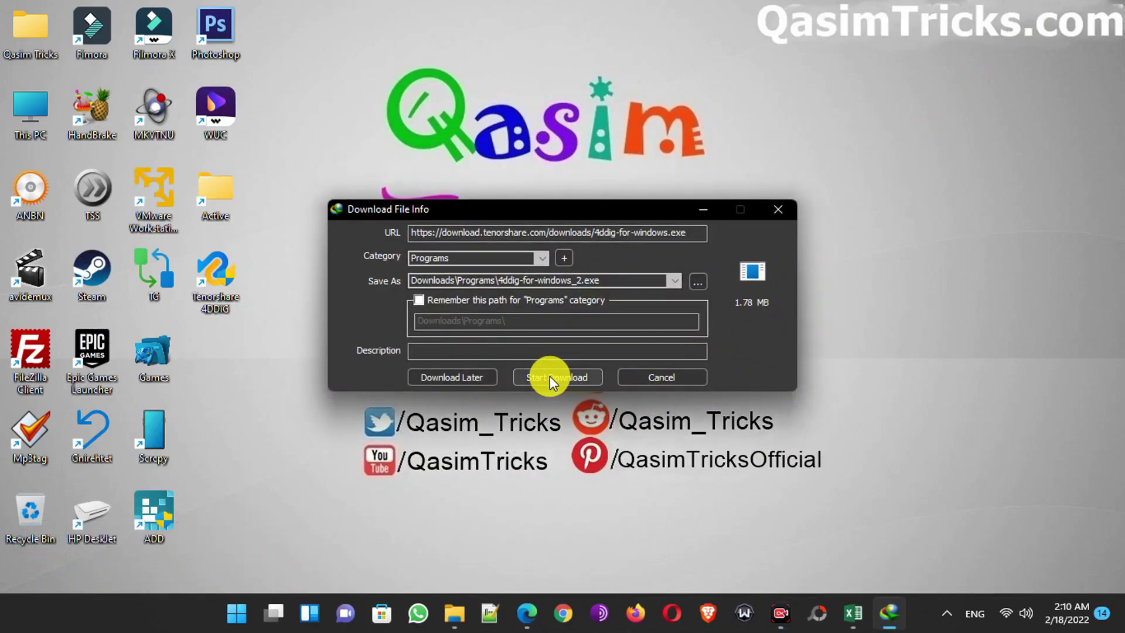
click(650, 378)
click(625, 374)
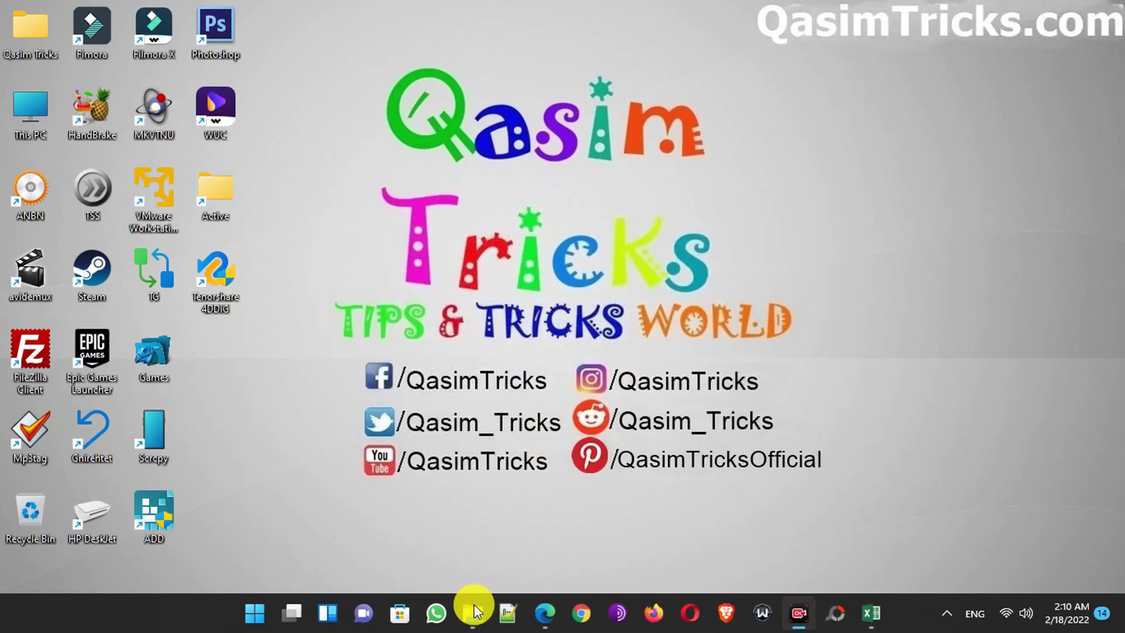
Run 4ddig-for-windows from Downloads\Programs, then close the installer and confirm cancelling
click(472, 612)
click(442, 139)
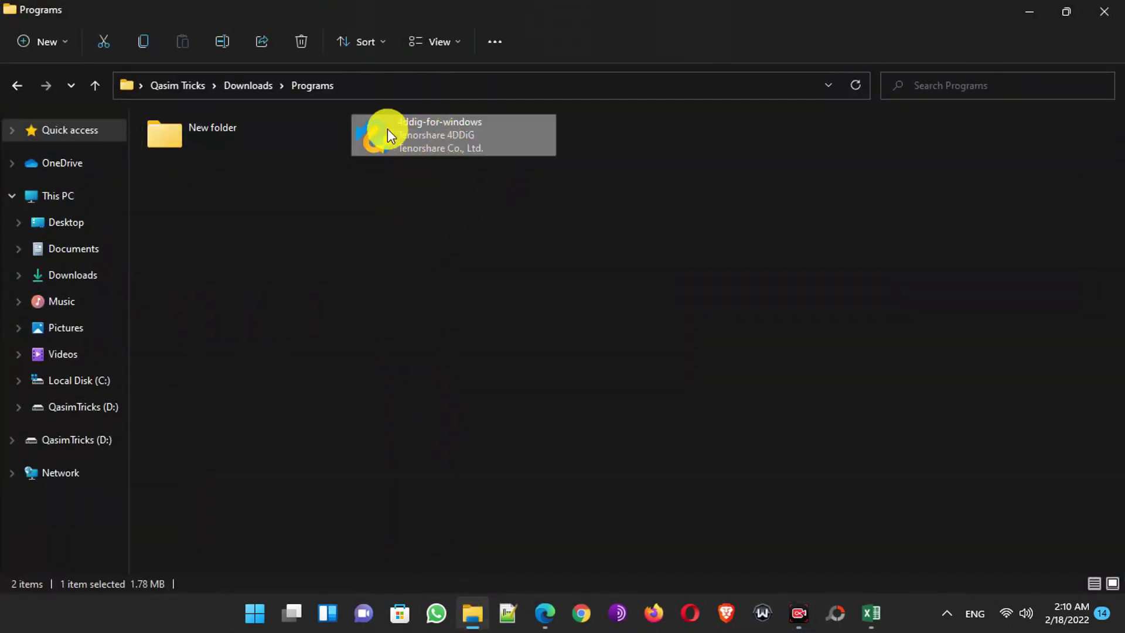
double_click(448, 135)
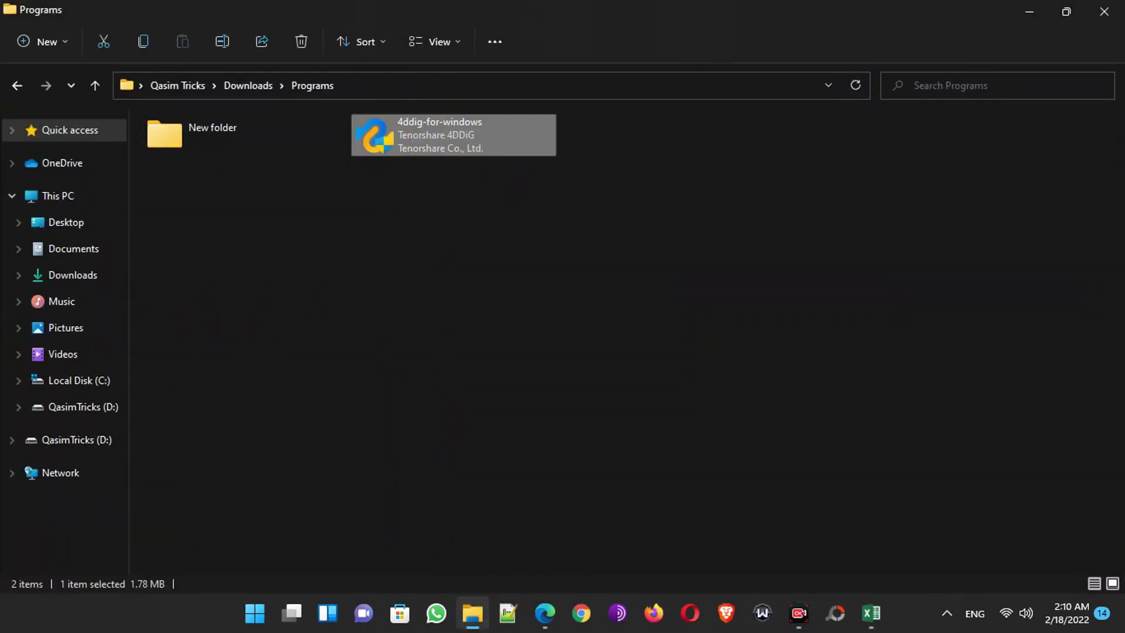
click(1030, 11)
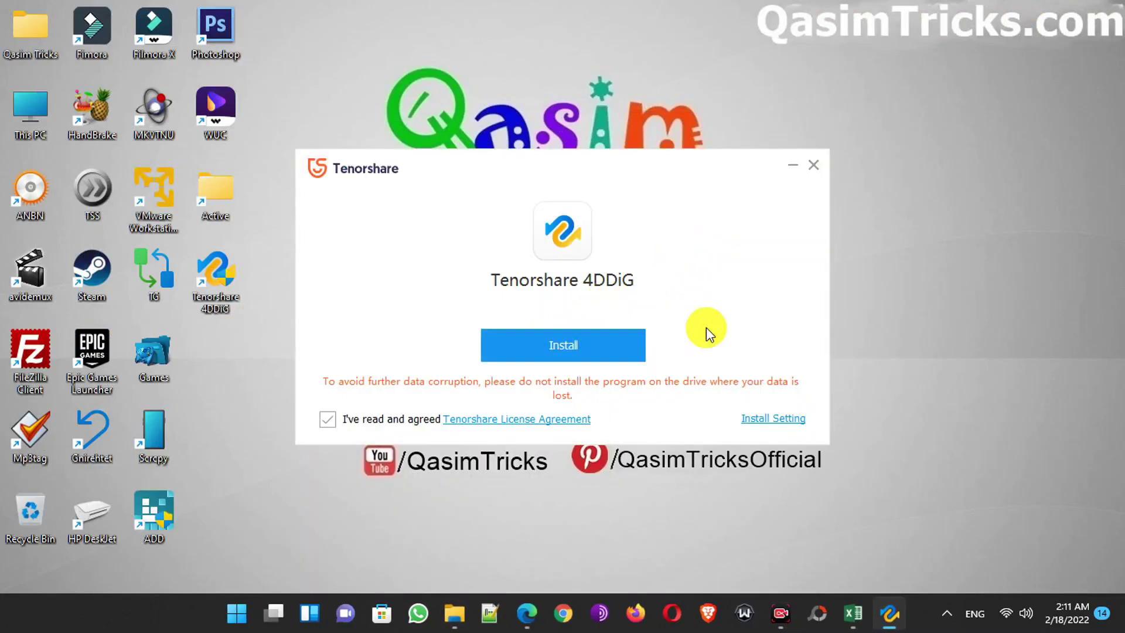
click(813, 165)
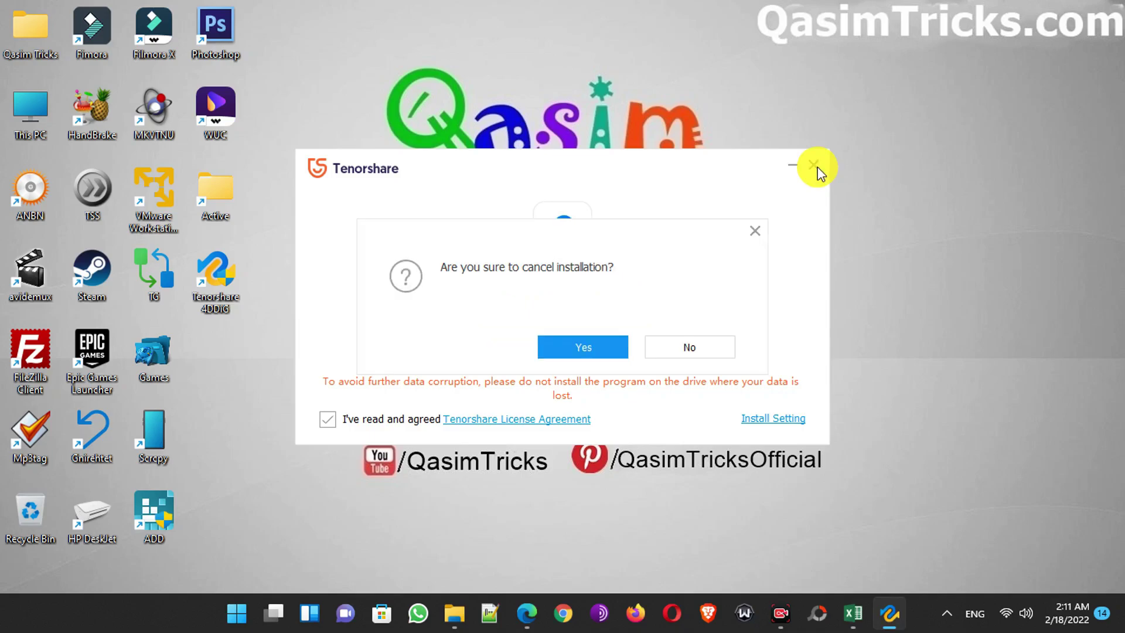
click(582, 340)
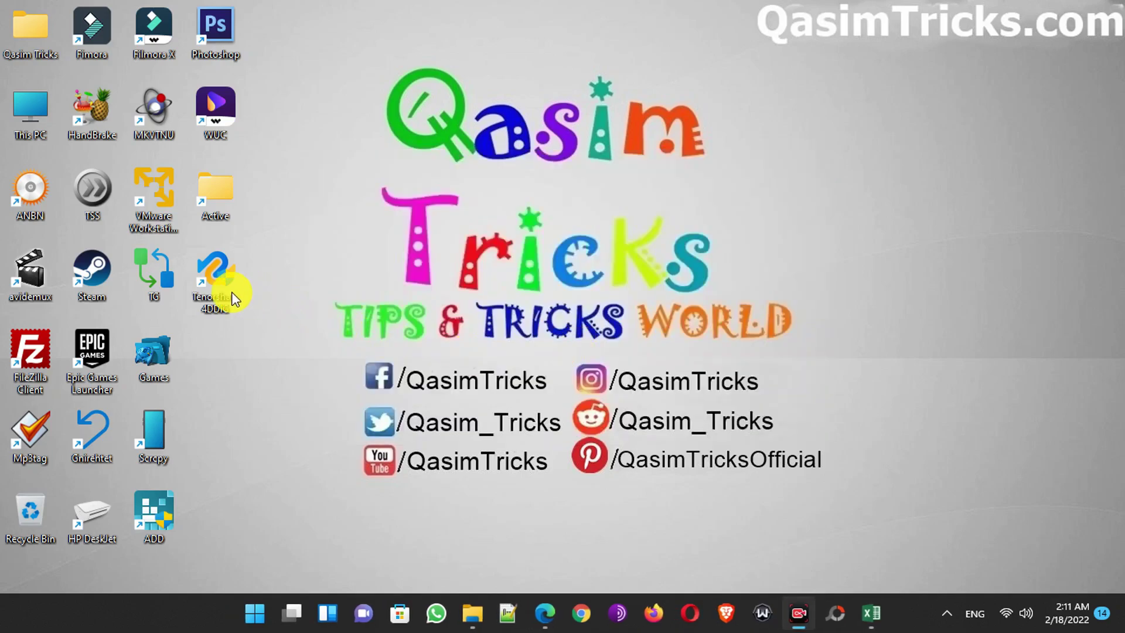
Launch 4DDiG from its desktop shortcut and pick Local Disk (C:) as the recovery location
drag(690, 238, 817, 219)
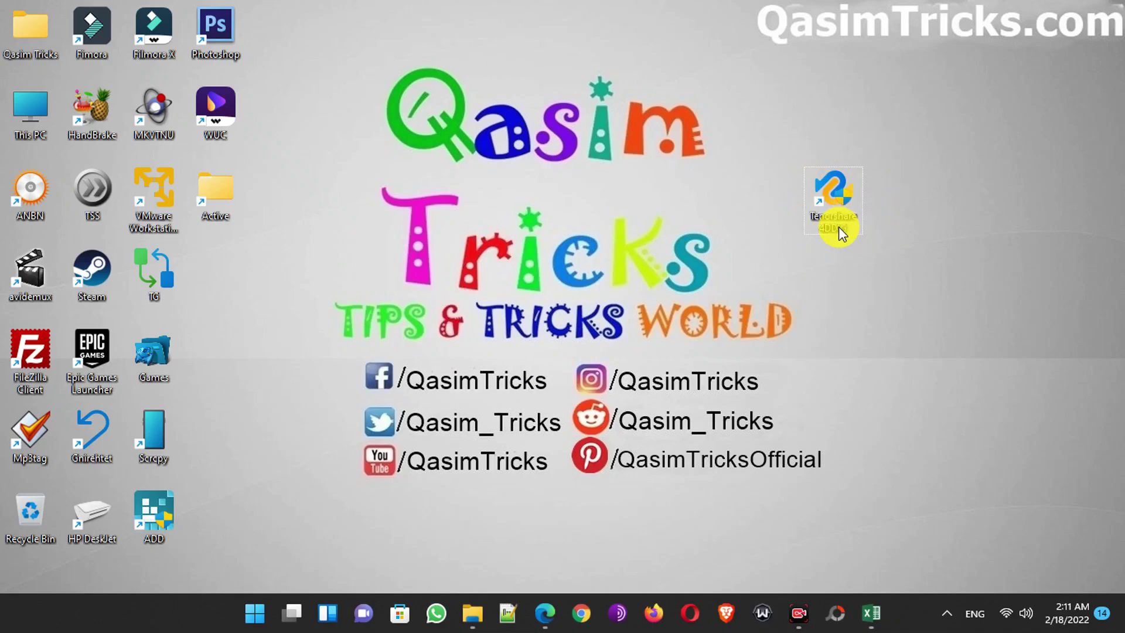
click(568, 422)
double_click(833, 199)
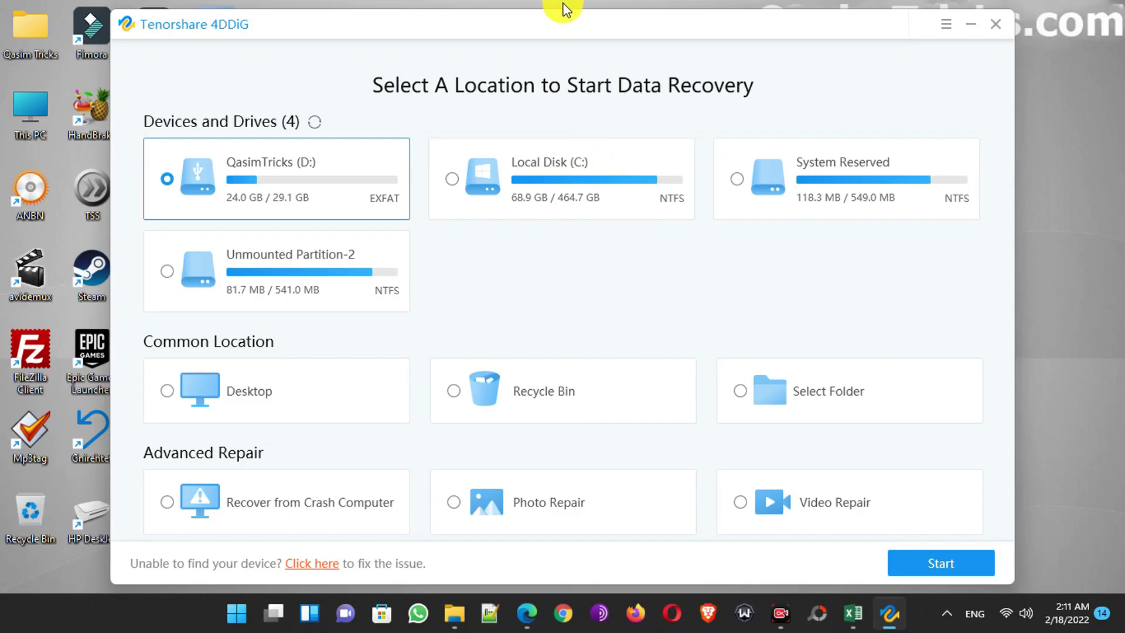
drag(561, 22, 599, 22)
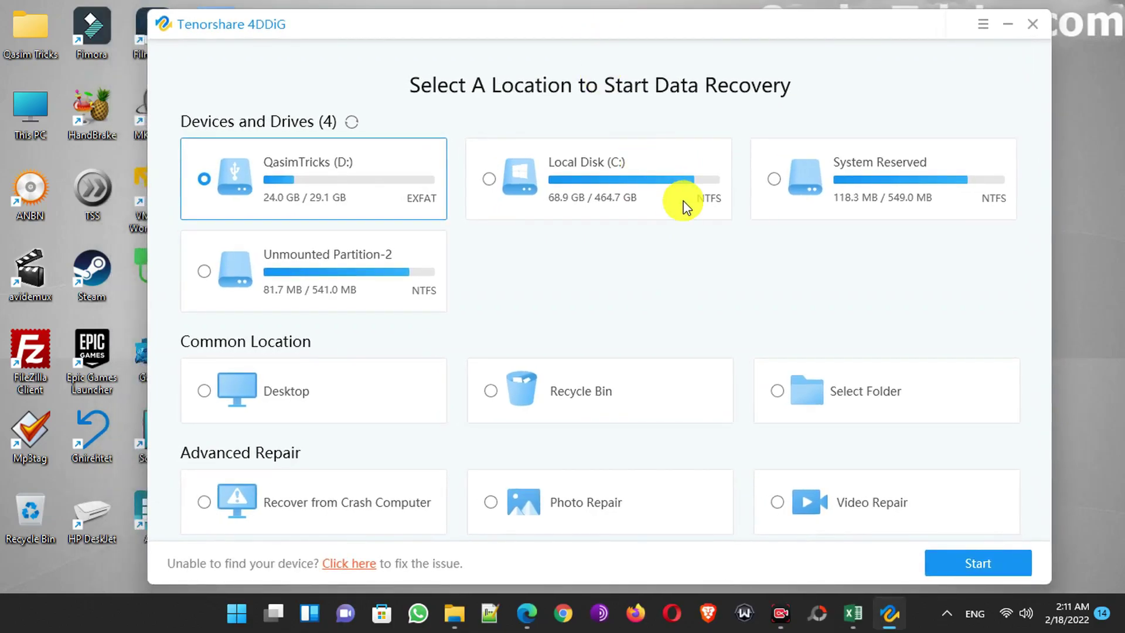
click(535, 185)
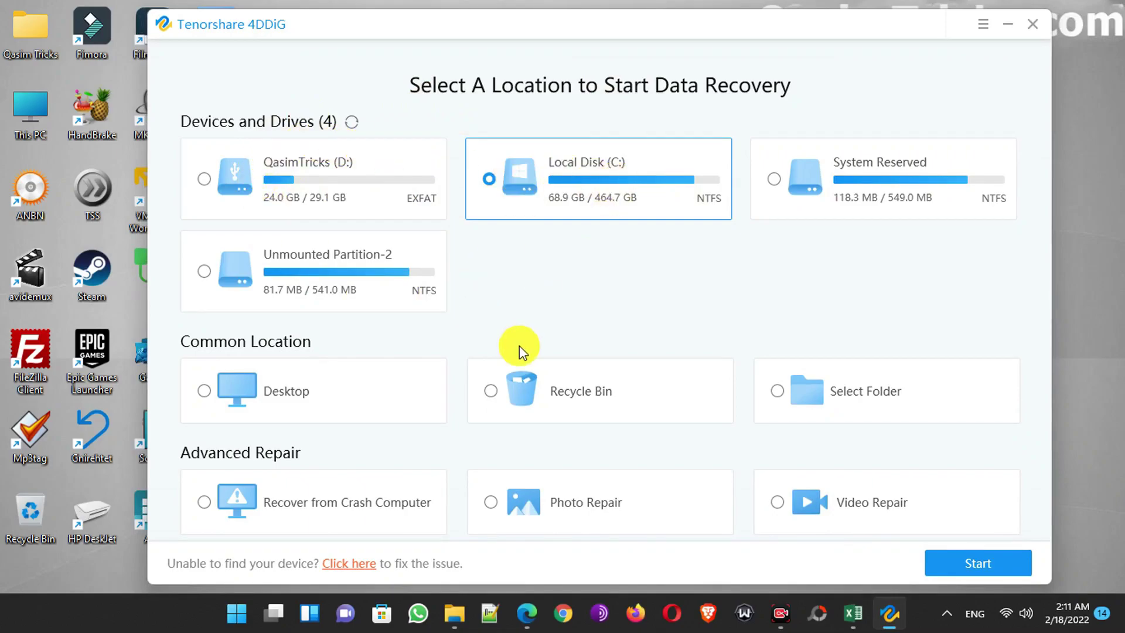
click(445, 615)
Look over the C: and D: drives under This PC, then minimize File Explorer
click(33, 196)
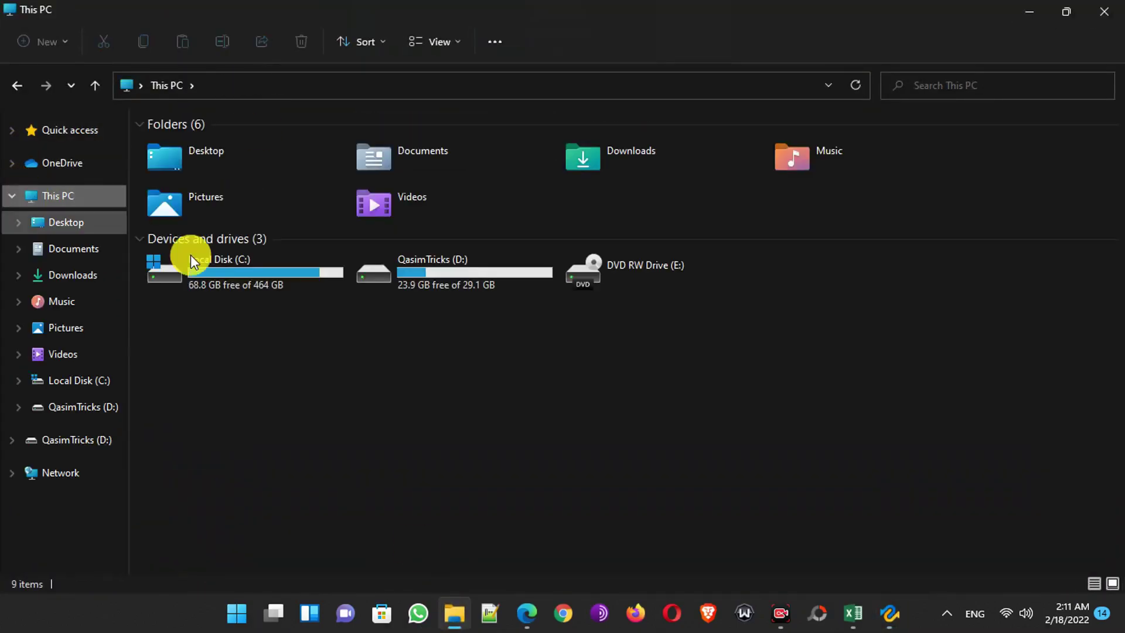
click(219, 277)
click(474, 286)
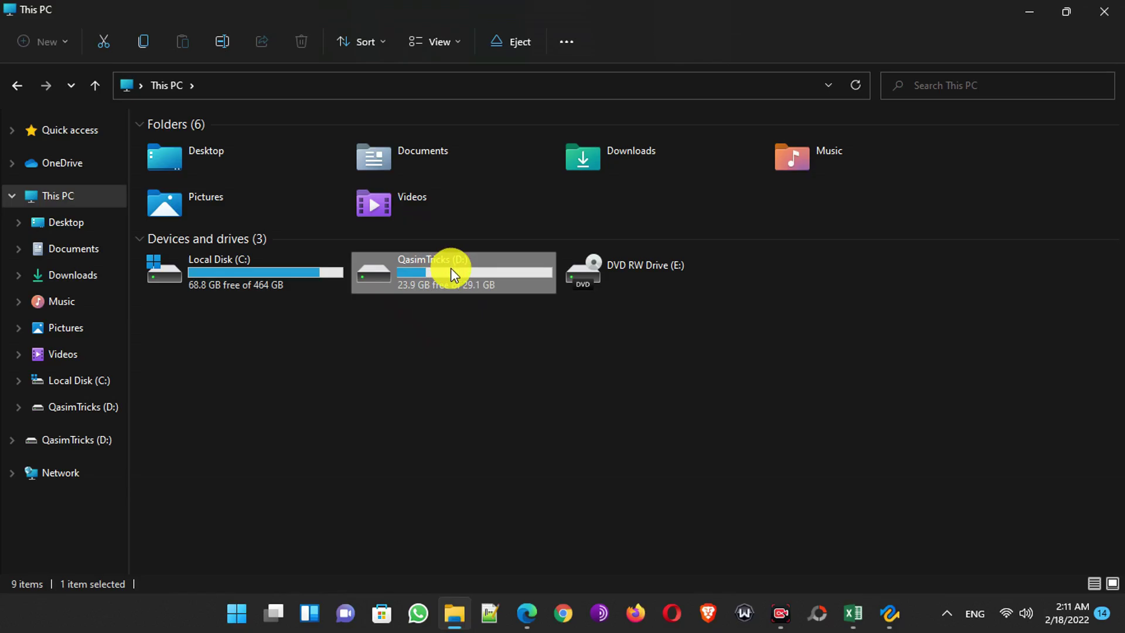
click(441, 353)
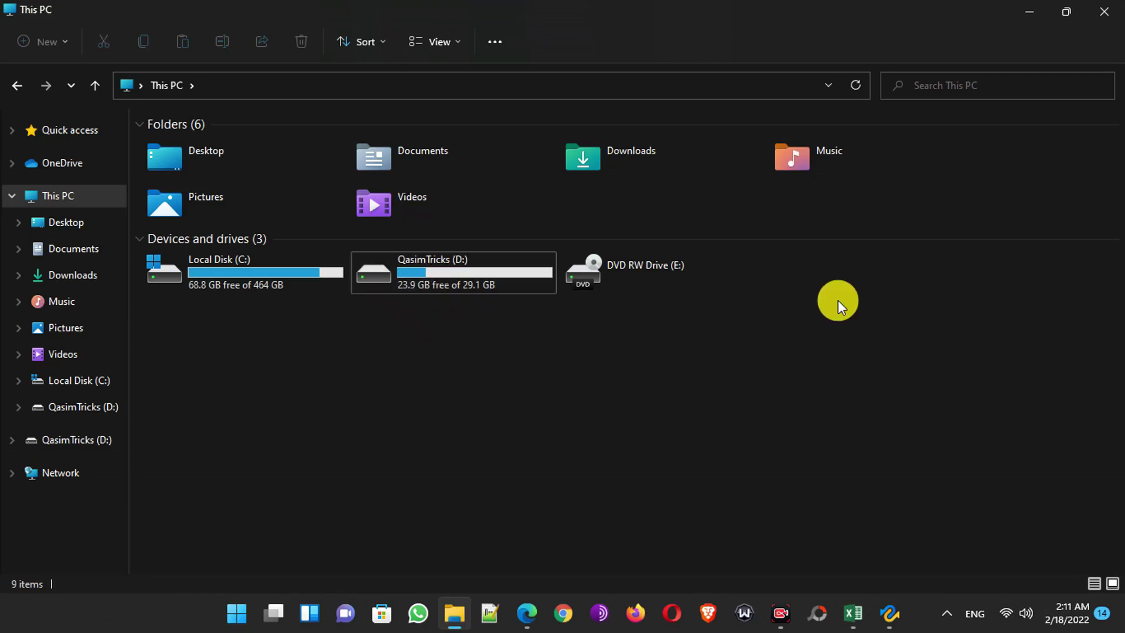
click(1030, 13)
In 4DDiG, try D:, C:, System Reserved and Unmounted Partition-2, ending on Desktop
click(290, 151)
click(504, 180)
click(791, 179)
click(260, 278)
click(249, 403)
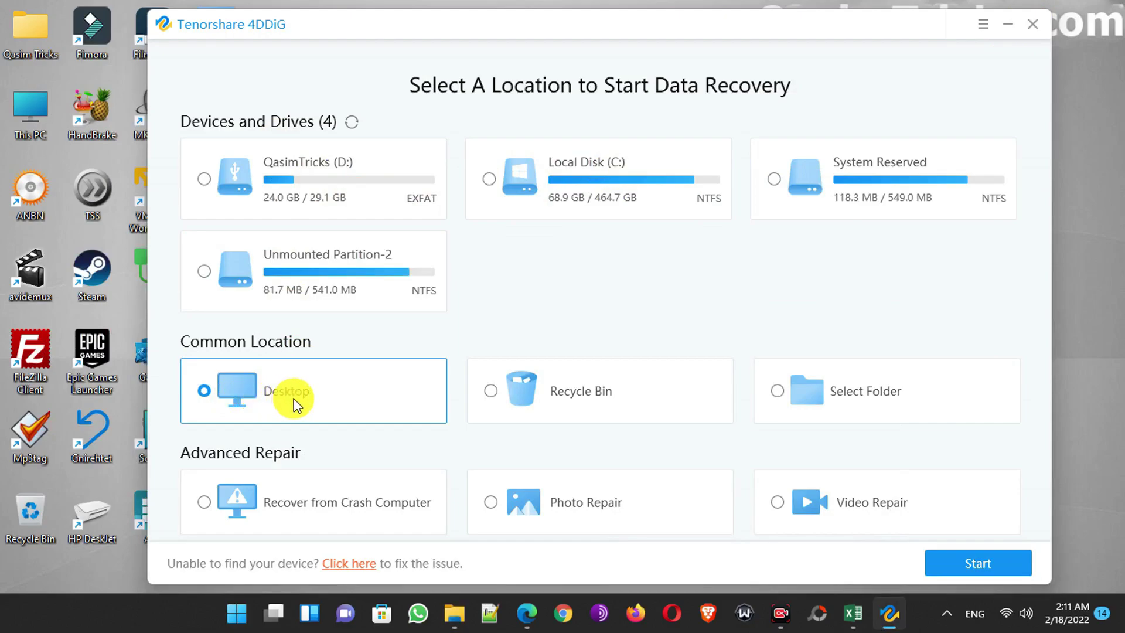
Try the Recycle Bin, crashed-computer recovery, and photo and video repair options
click(553, 401)
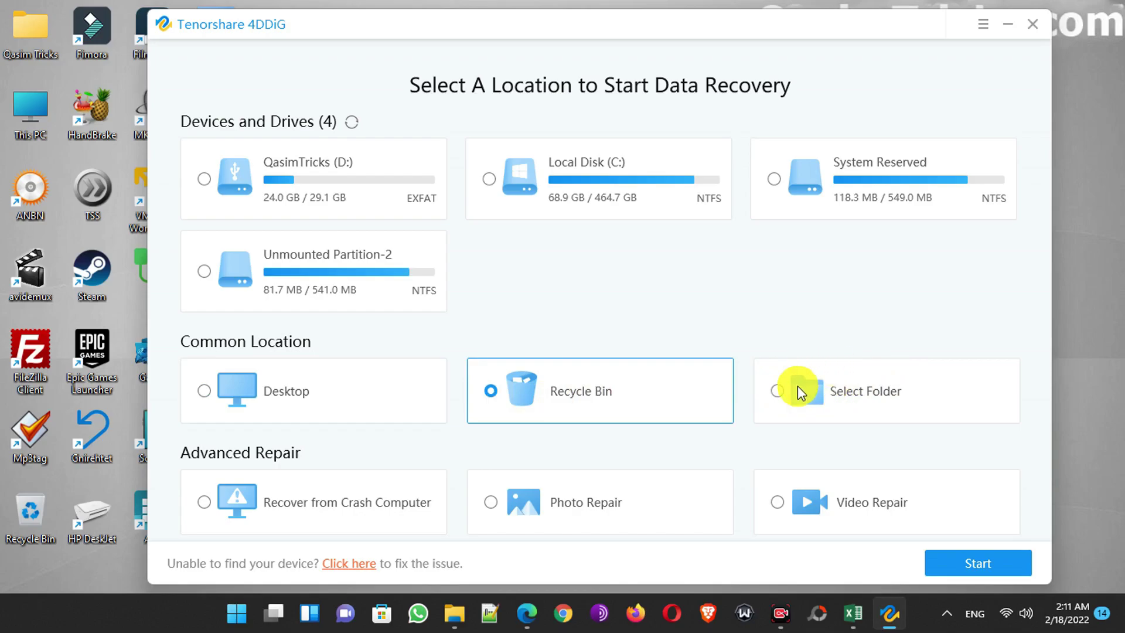
click(205, 502)
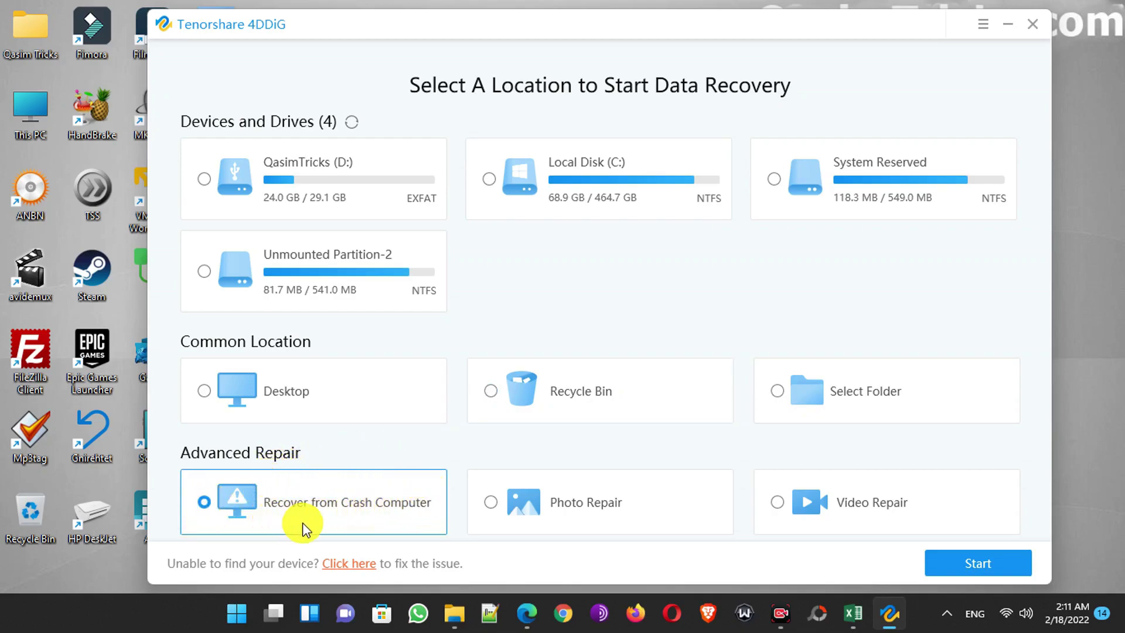
click(515, 508)
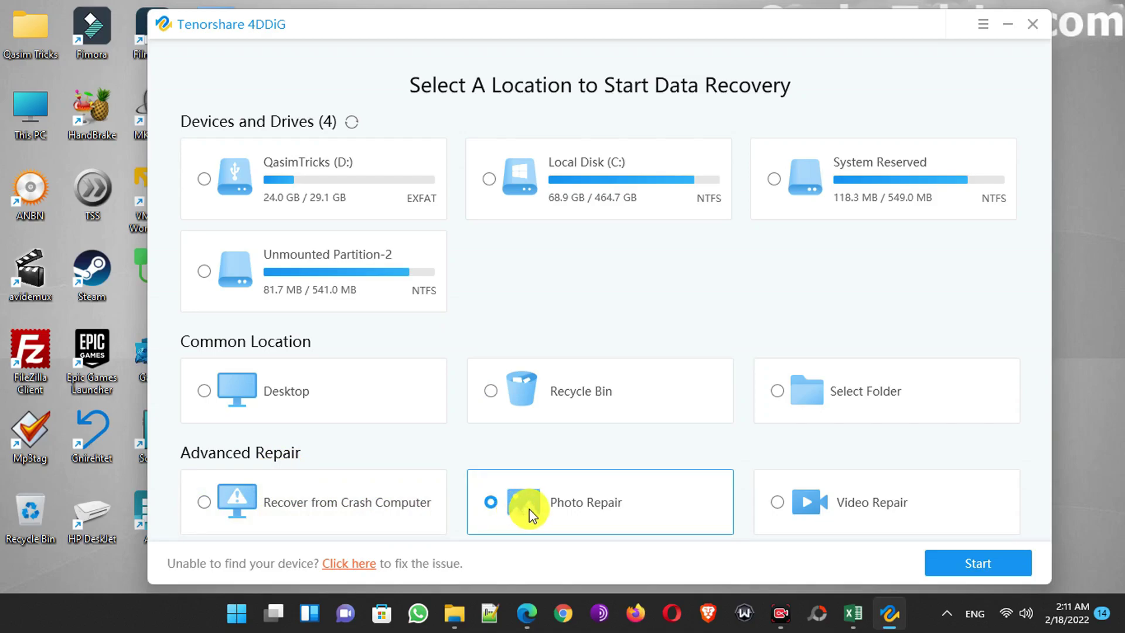
click(809, 503)
click(621, 495)
click(851, 518)
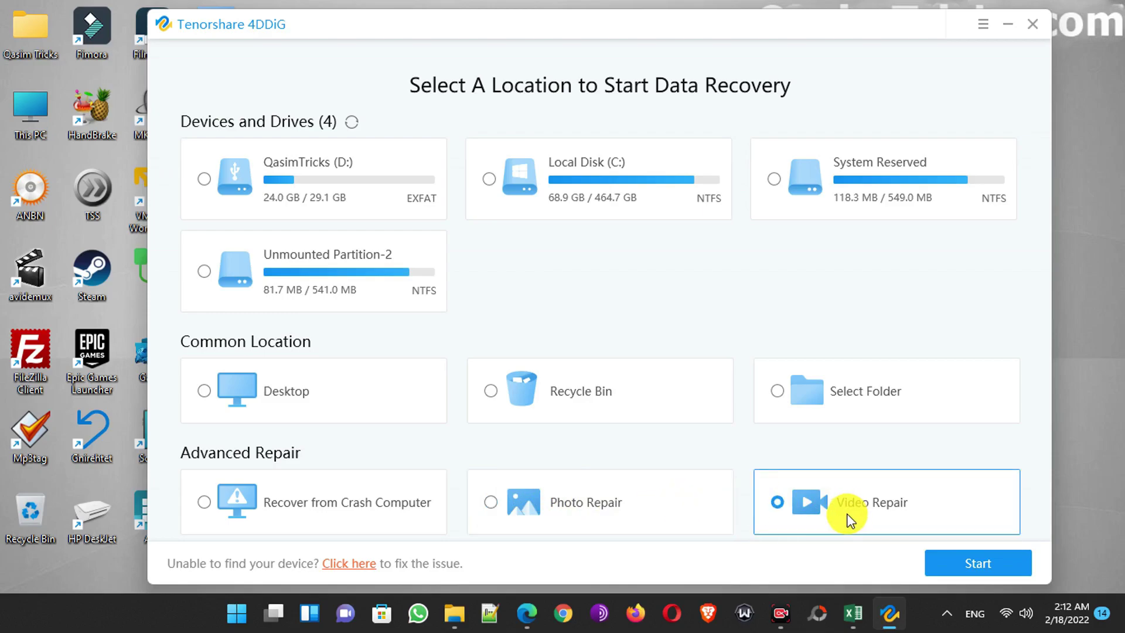
Click through Unmounted Partition-2 and Local Disk (C:), finally choosing QasimTricks (D:)
click(373, 287)
click(286, 186)
click(701, 180)
click(280, 182)
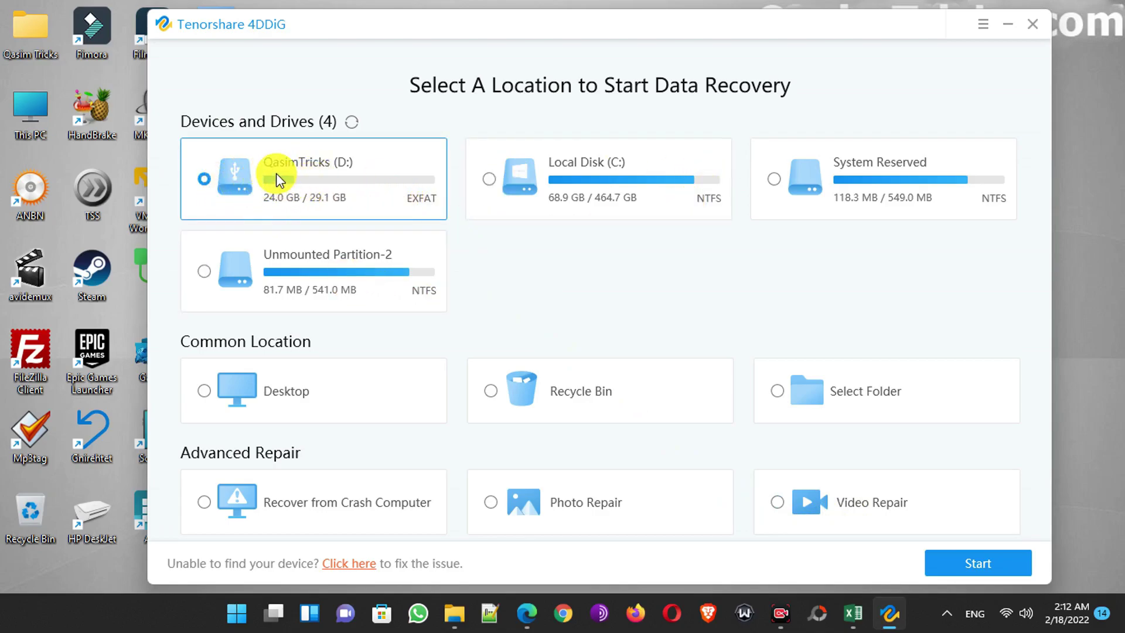
Open the QasimTricks (D:) drive in File Explorer with Large icons view
key(super+e)
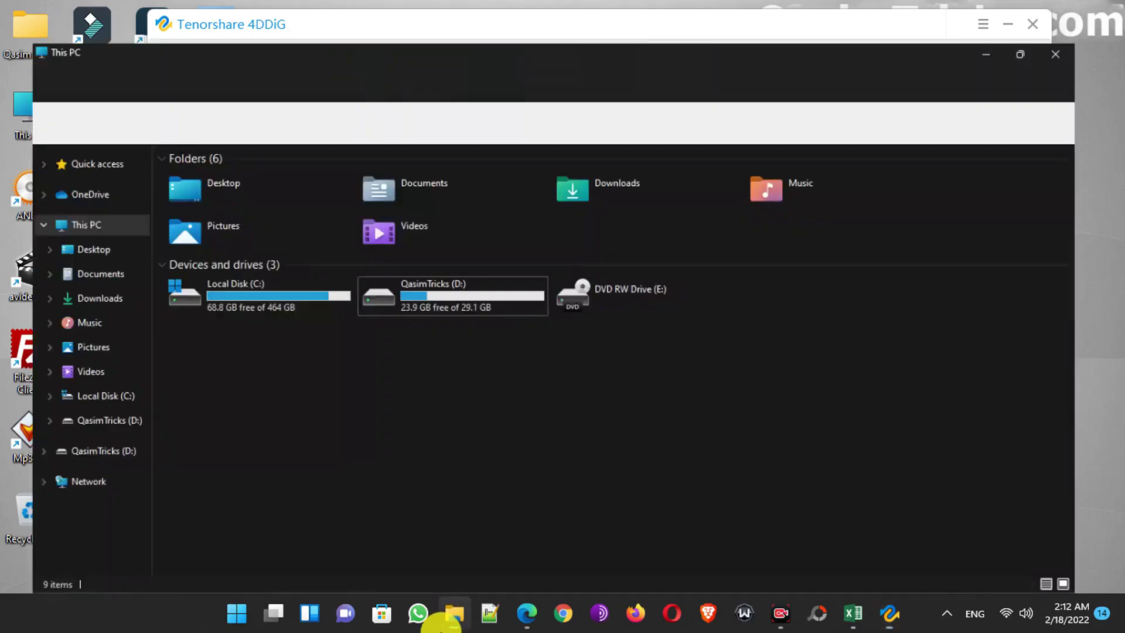
double_click(437, 279)
right_click(574, 285)
mouse_move(763, 293)
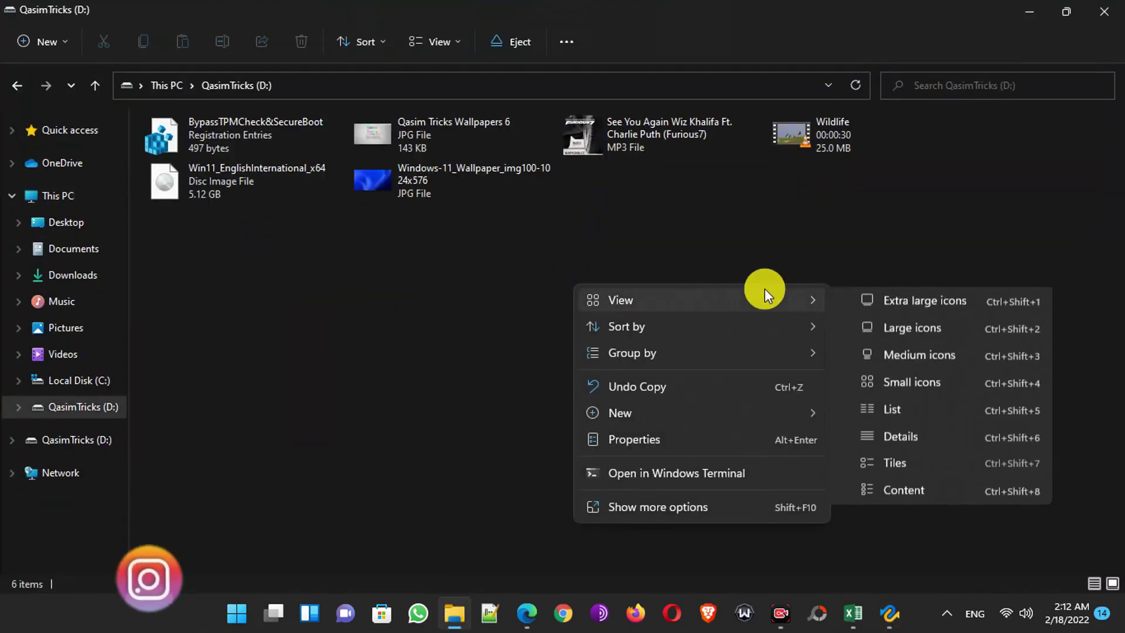
click(905, 330)
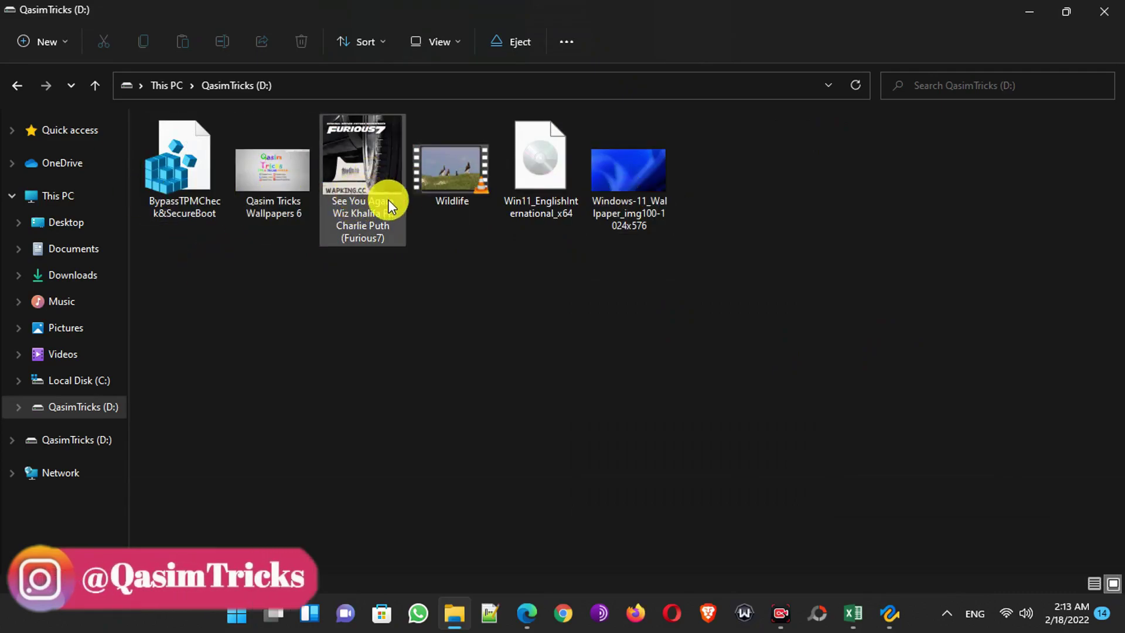
Select all six files on D: and permanently delete them with Shift+Delete
click(534, 210)
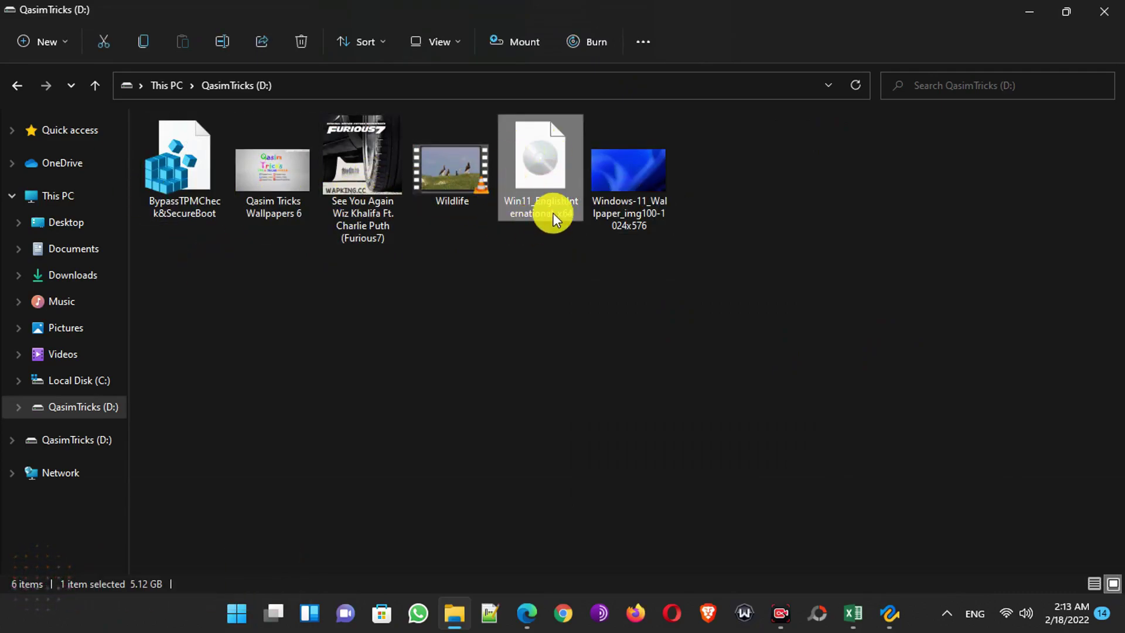
click(437, 354)
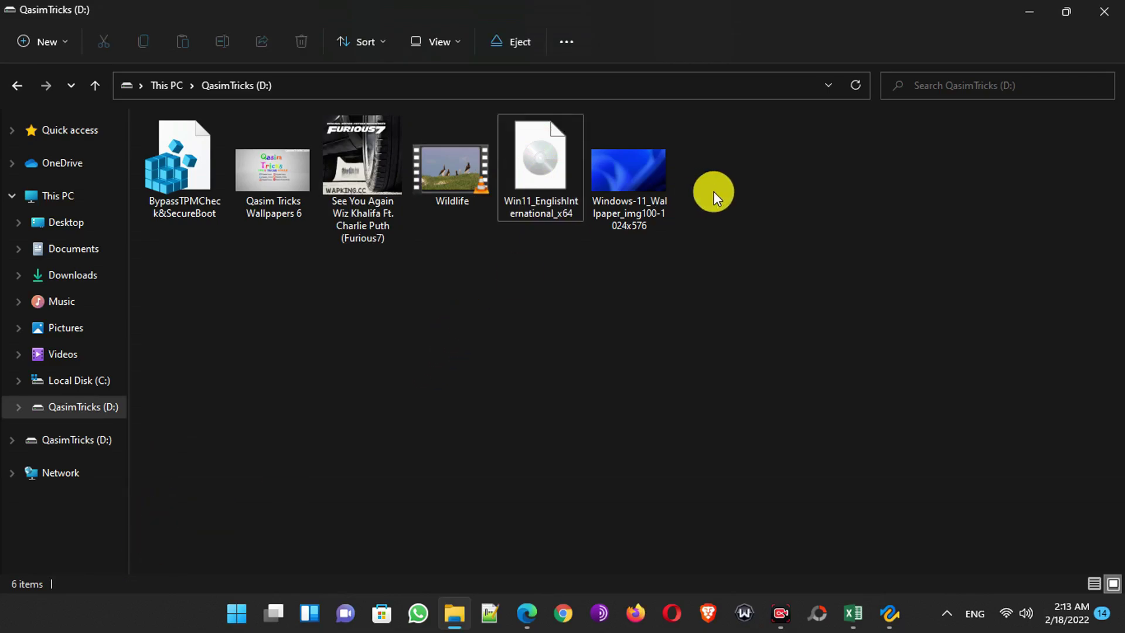
drag(675, 287, 186, 200)
key(shift+Delete)
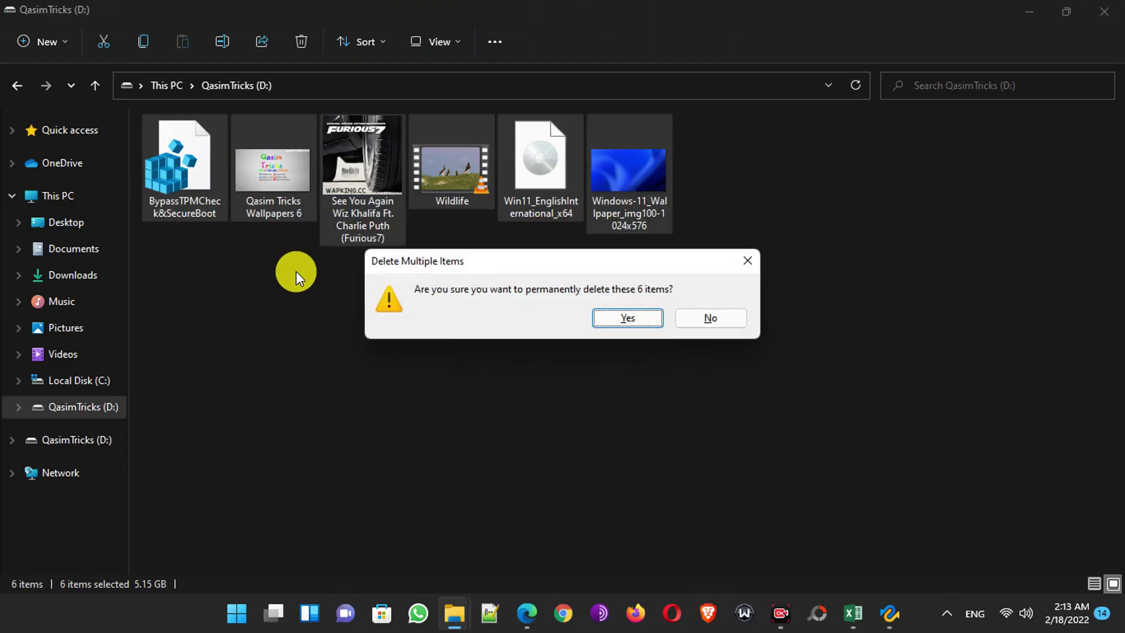
key(Return)
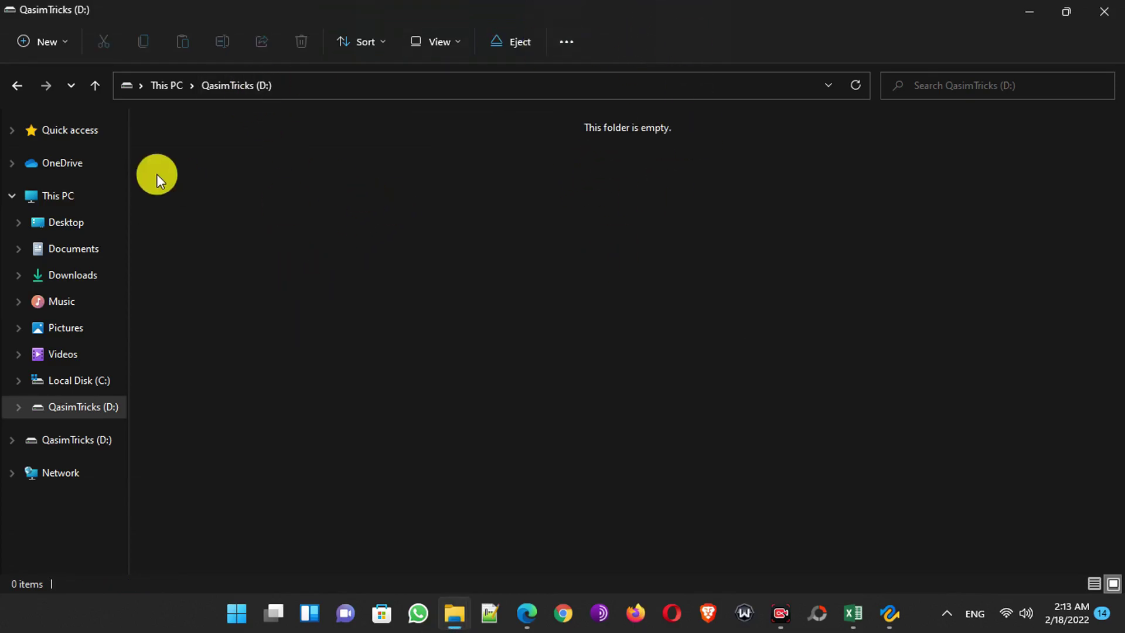
Reopen D: to confirm it is empty, then minimize File Explorer
key(alt+Up)
double_click(419, 311)
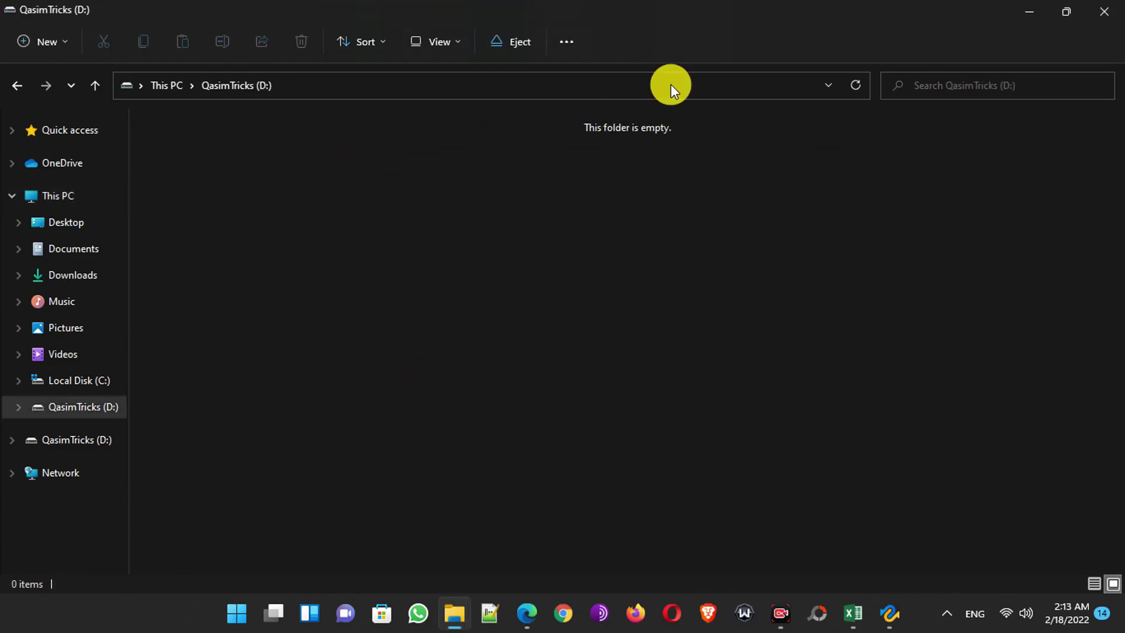
click(1029, 11)
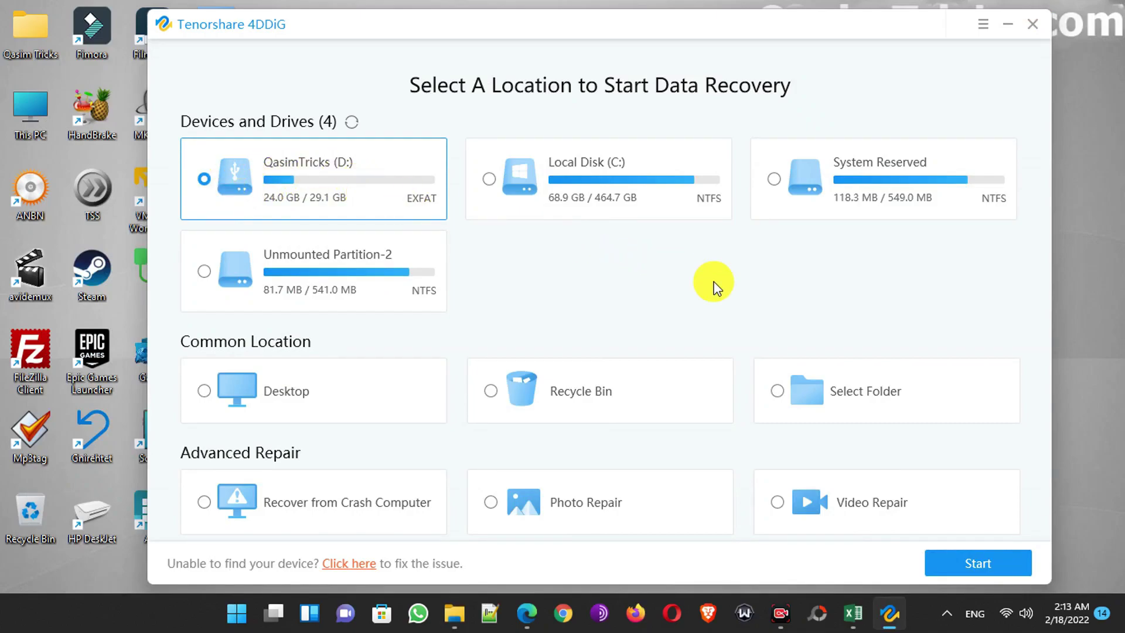
Proceed with QasimTricks (D:) and scan it with All File Types selected
click(966, 568)
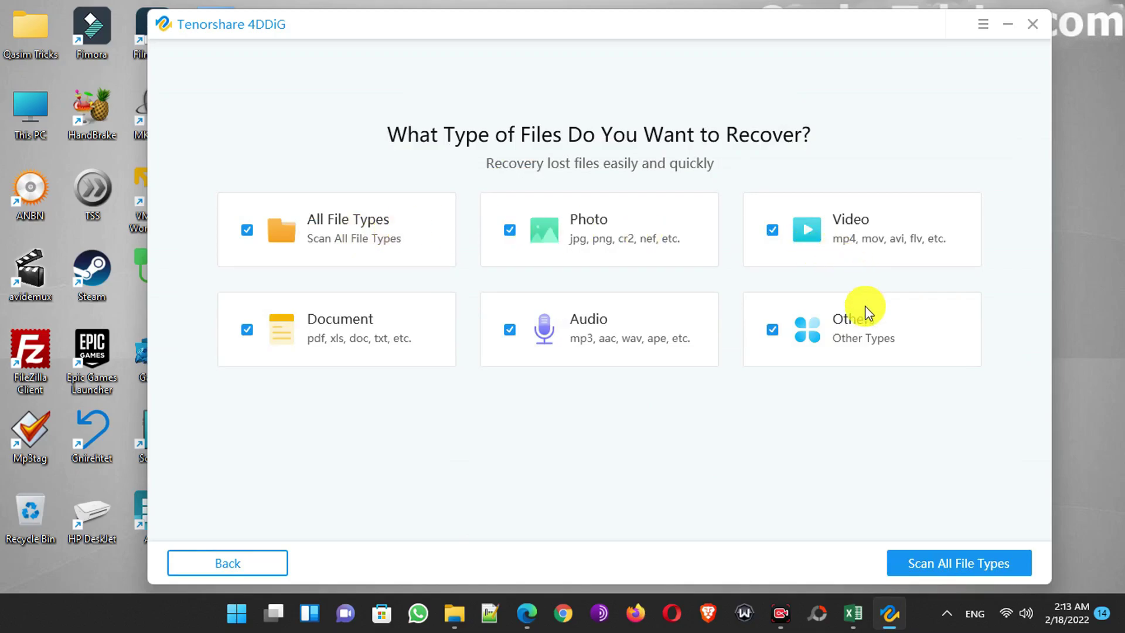
click(349, 235)
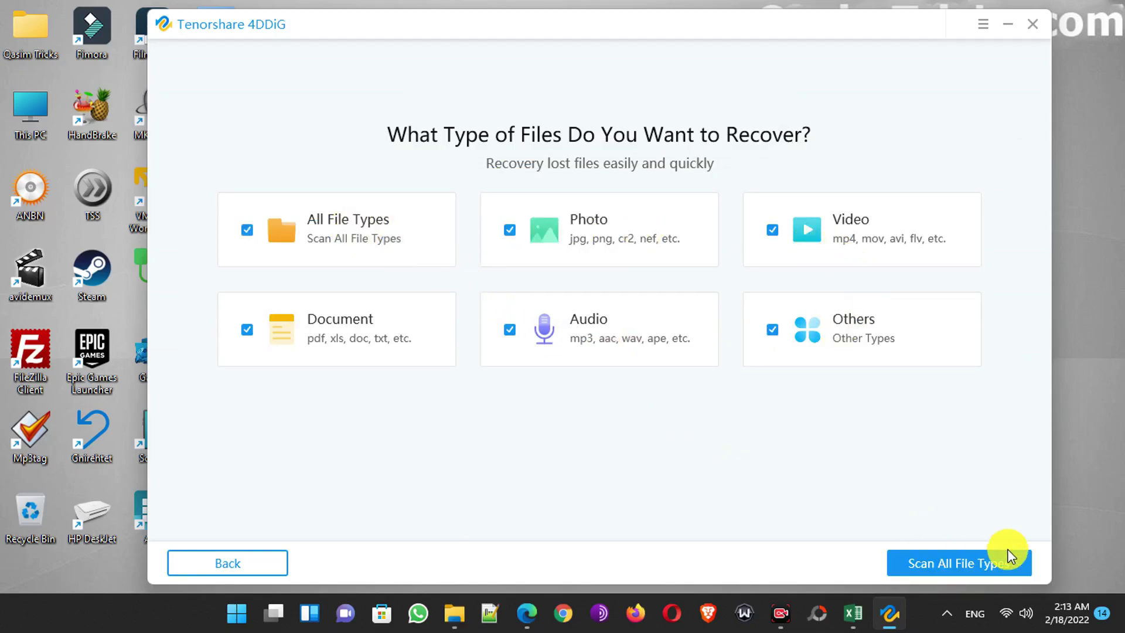
click(986, 564)
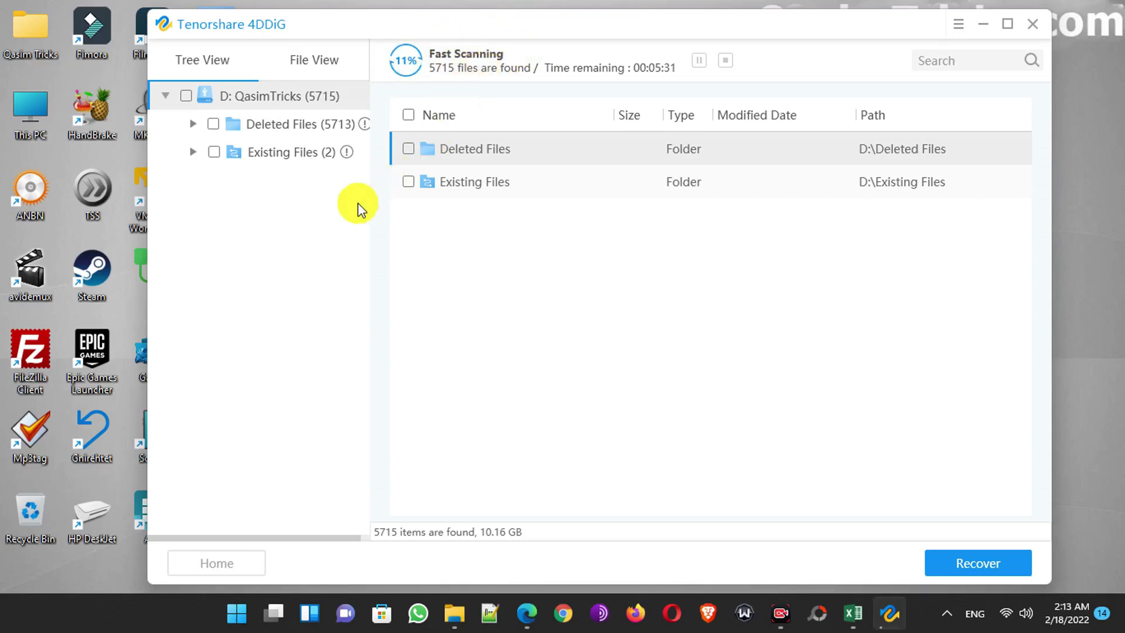
Browse the Existing Files, System Volume Information and Deleted Files folders in the scan results
click(194, 152)
click(282, 180)
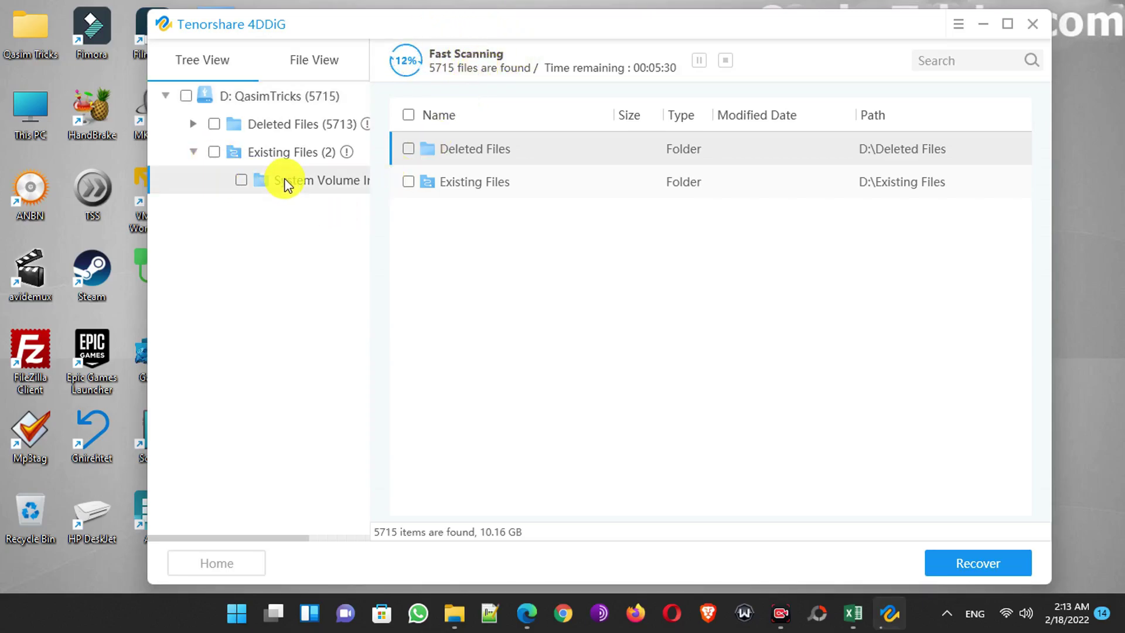
click(244, 154)
click(233, 125)
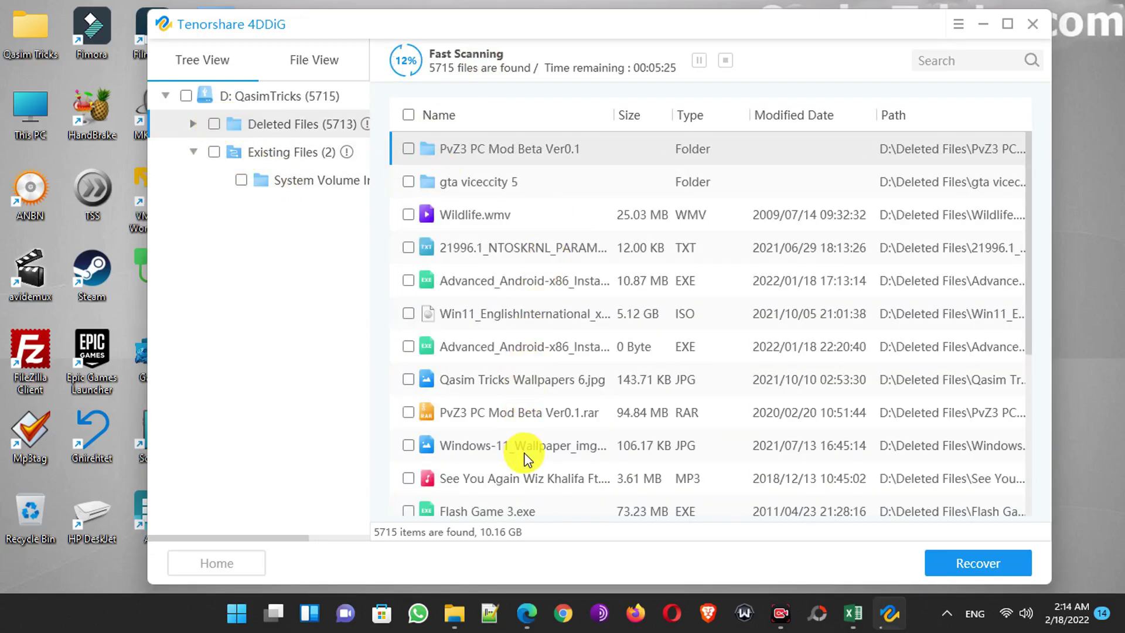
drag(524, 27, 497, 22)
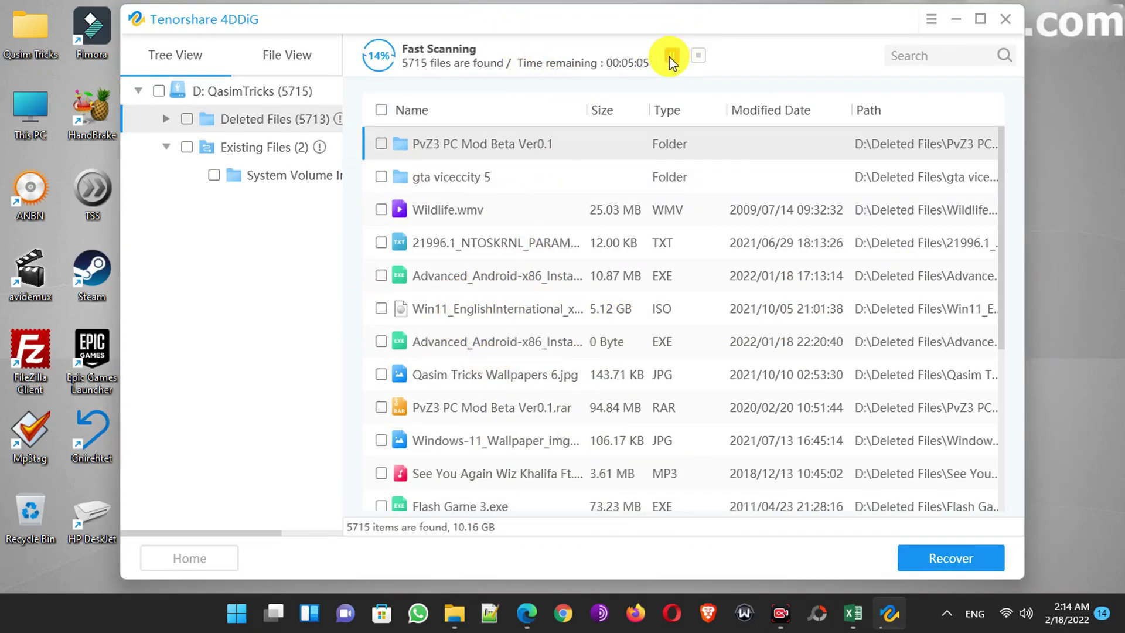
Stop the scan at 14% and close the 'Found 5715 files' tips
click(698, 56)
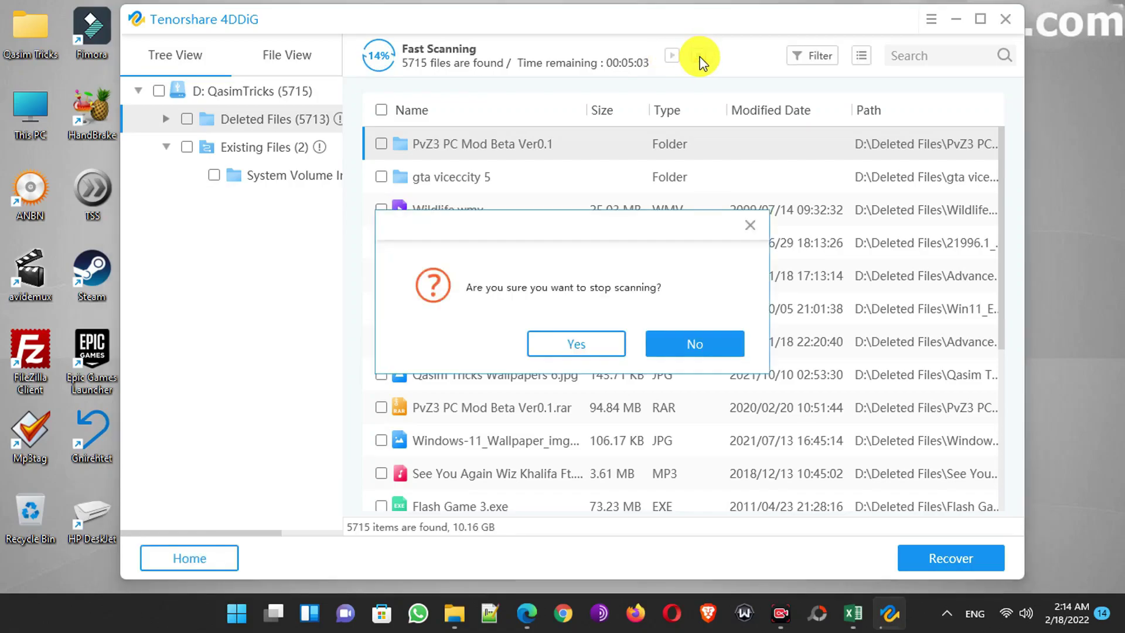
click(568, 346)
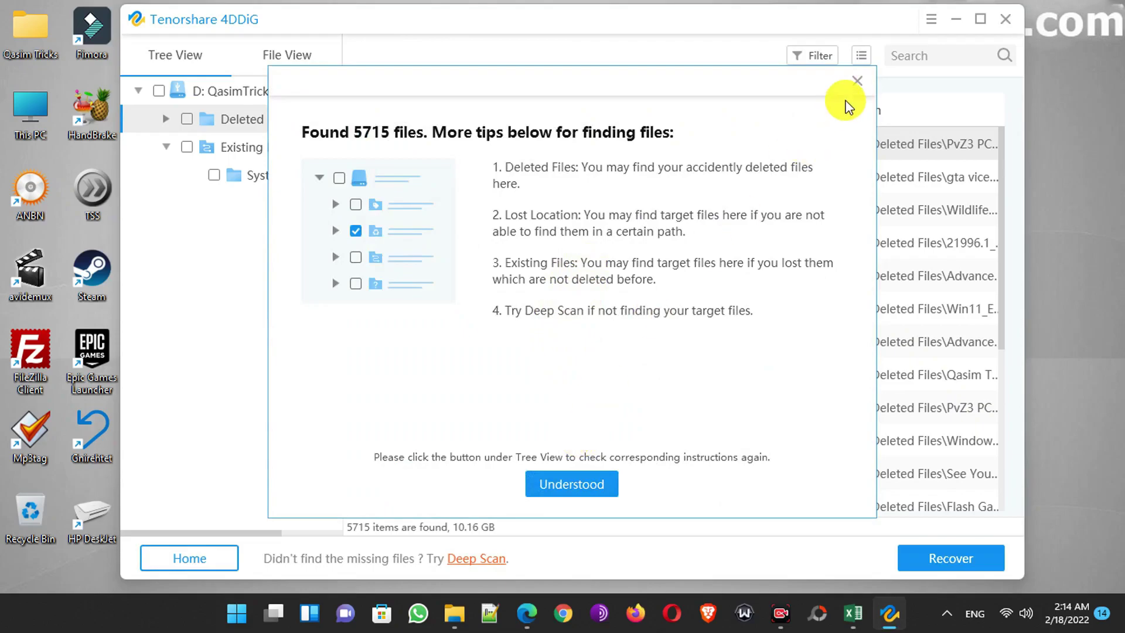
click(860, 78)
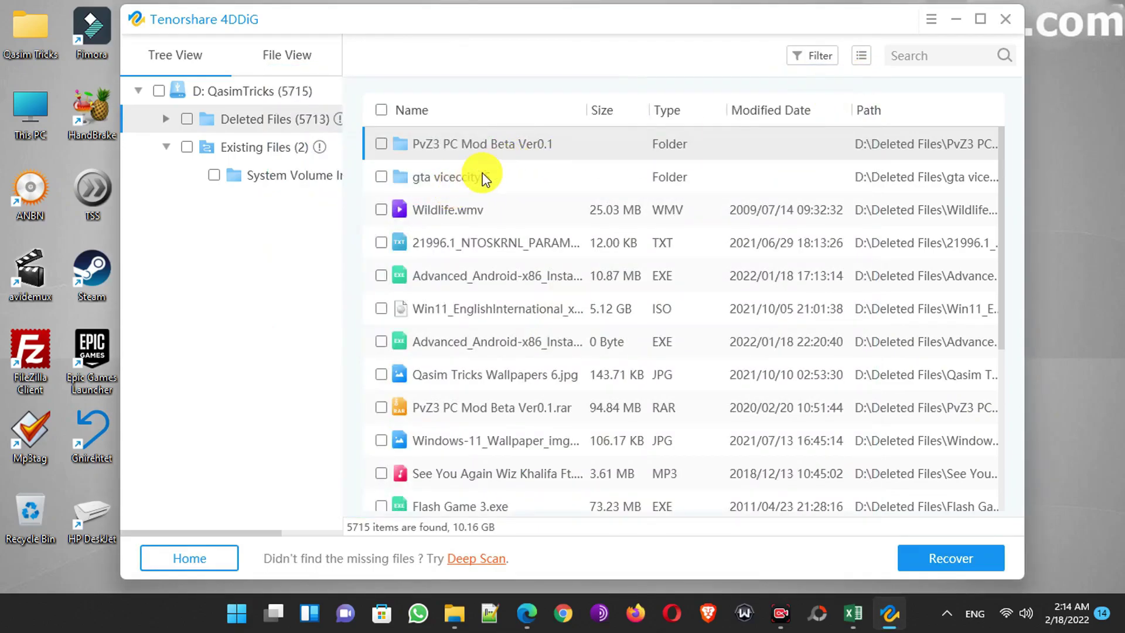
Tick the Win11 ISO, Qasim Tricks Wallpapers 6.jpg, the MP3 song and Windows-11 wallpaper
drag(1004, 181, 974, 221)
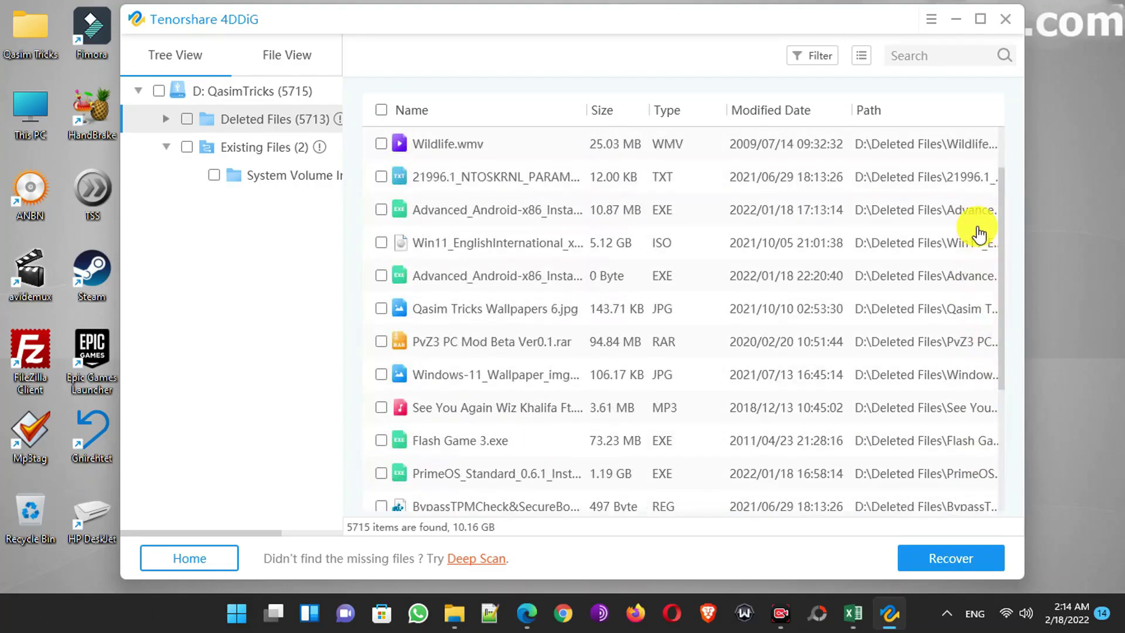
click(380, 244)
scroll(389, 233, up, 1)
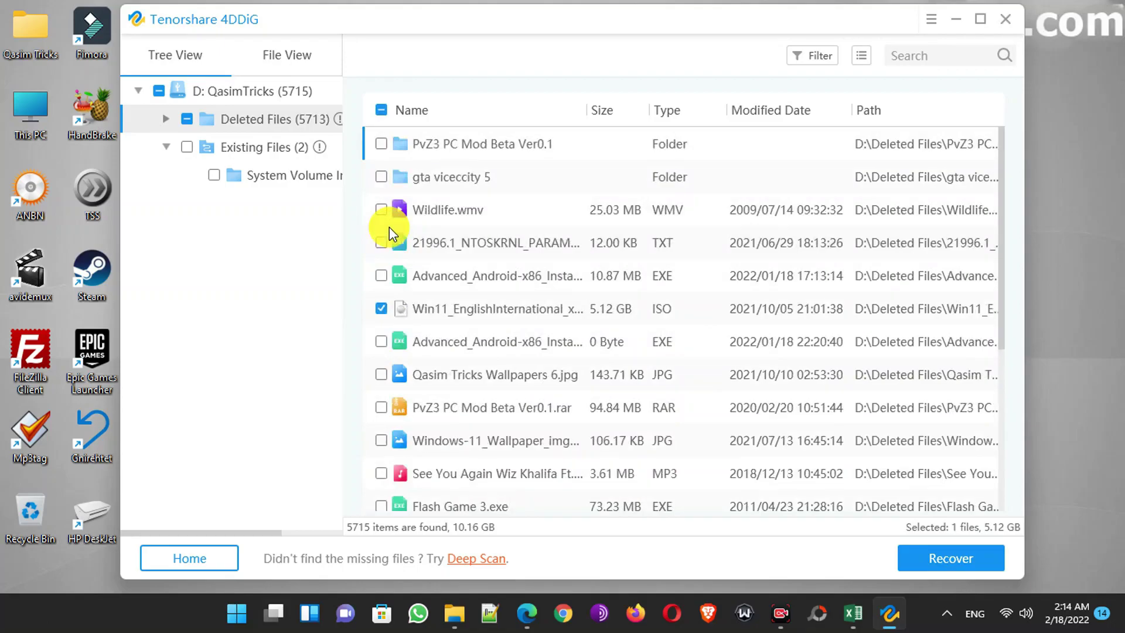
scroll(391, 240, down, 1)
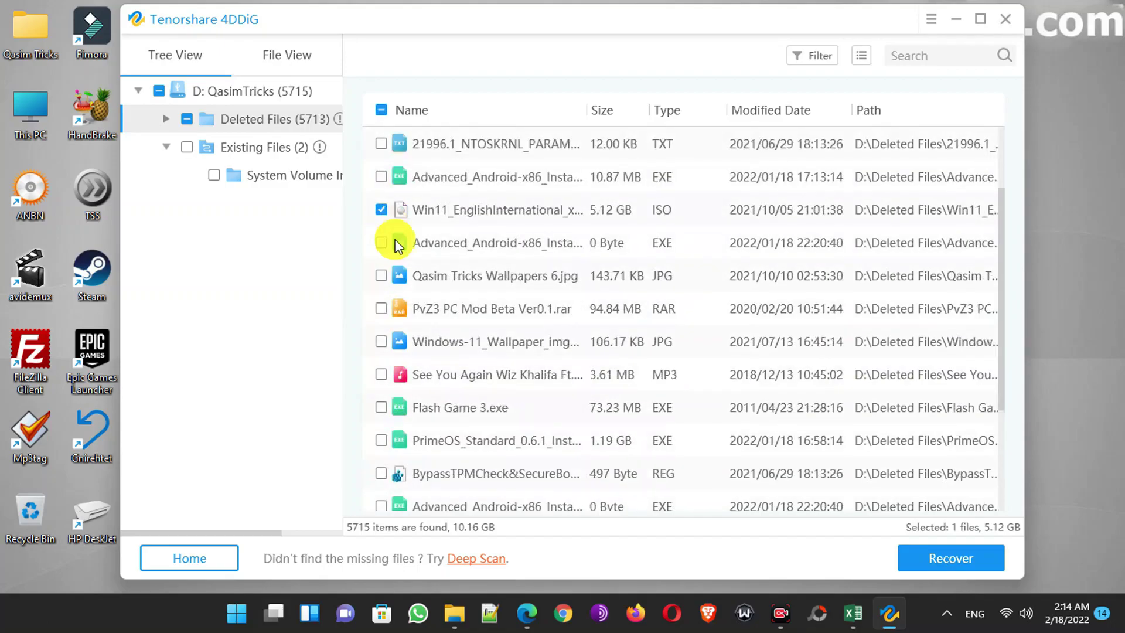
click(381, 275)
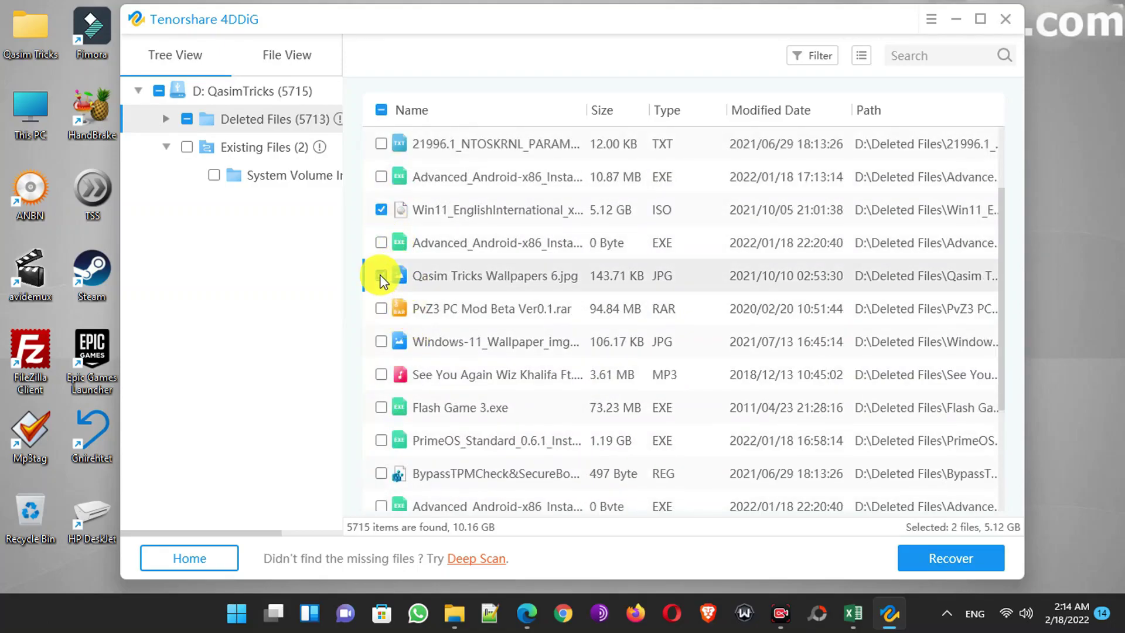
click(382, 378)
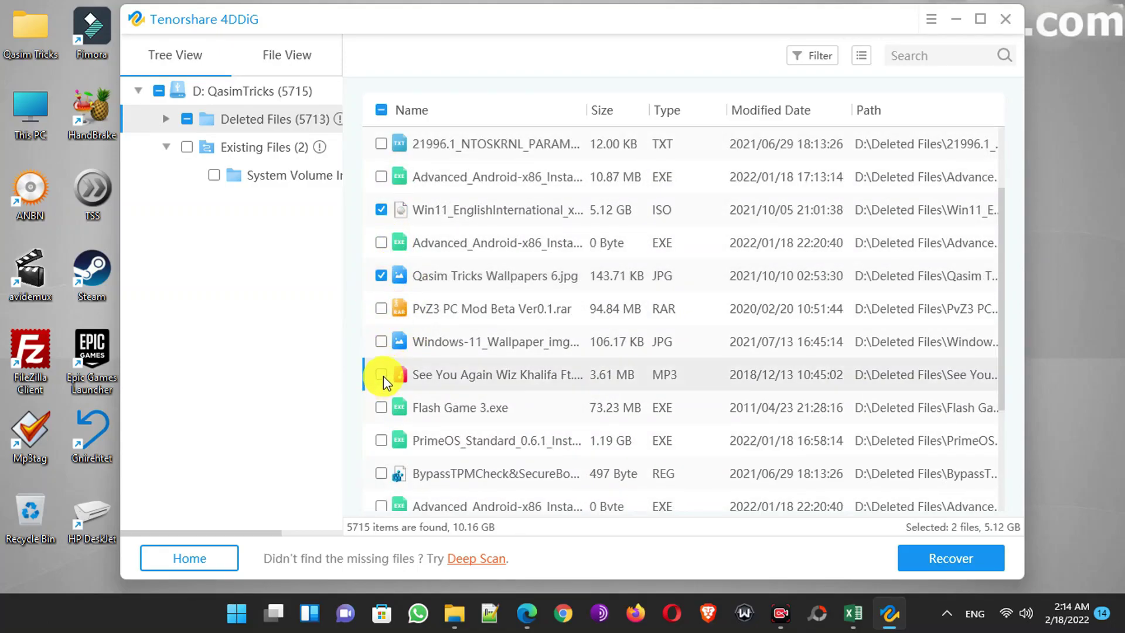
click(382, 345)
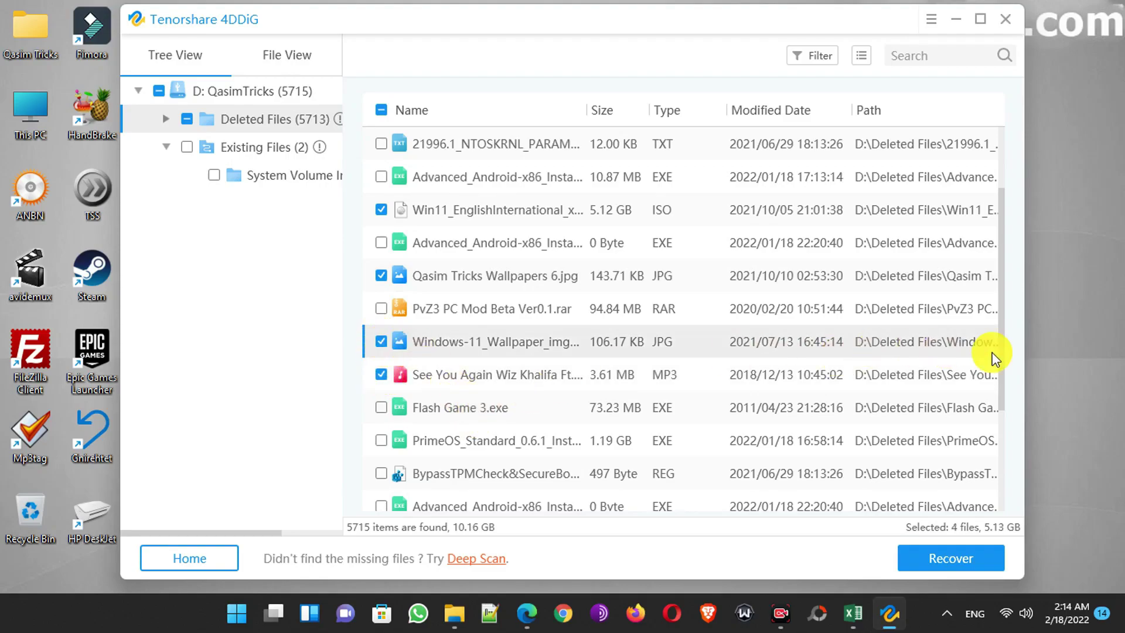
scroll(1004, 398, down, 1)
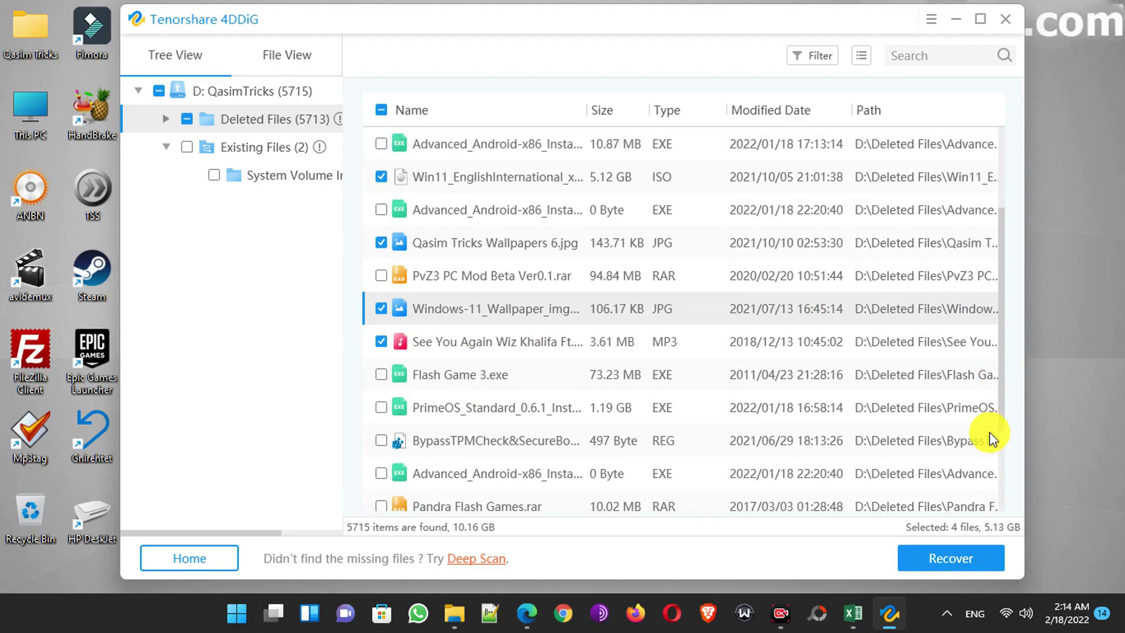
Tick the BypassTPMCheck&SecureBoot registry file, PrimeOS installer and Wildlife.wmv, then choose Recover
click(382, 441)
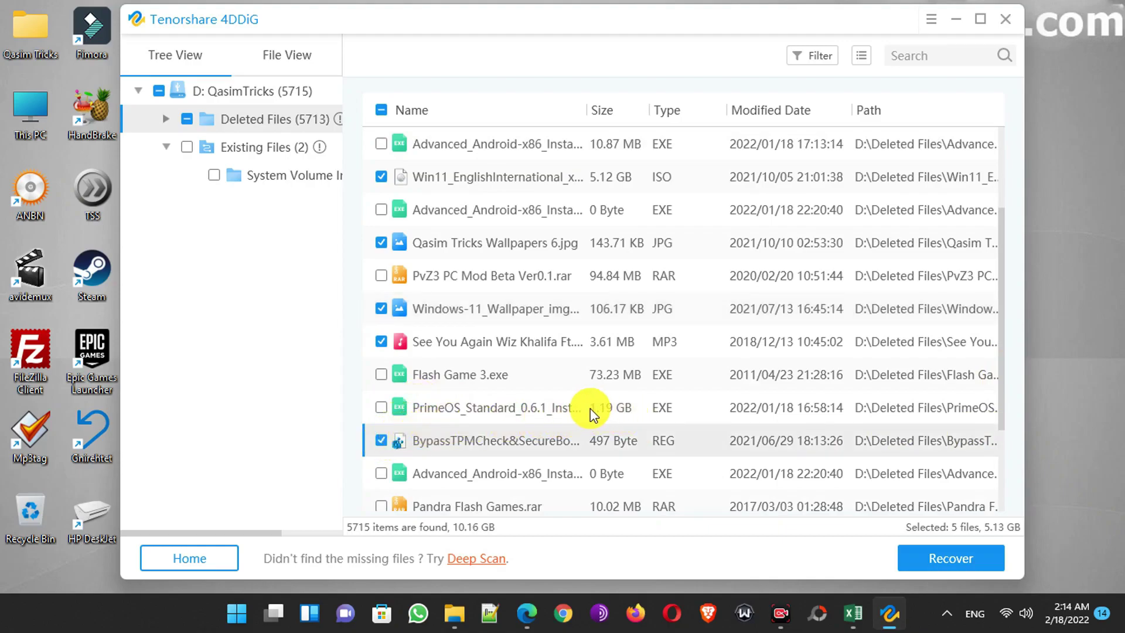
click(382, 407)
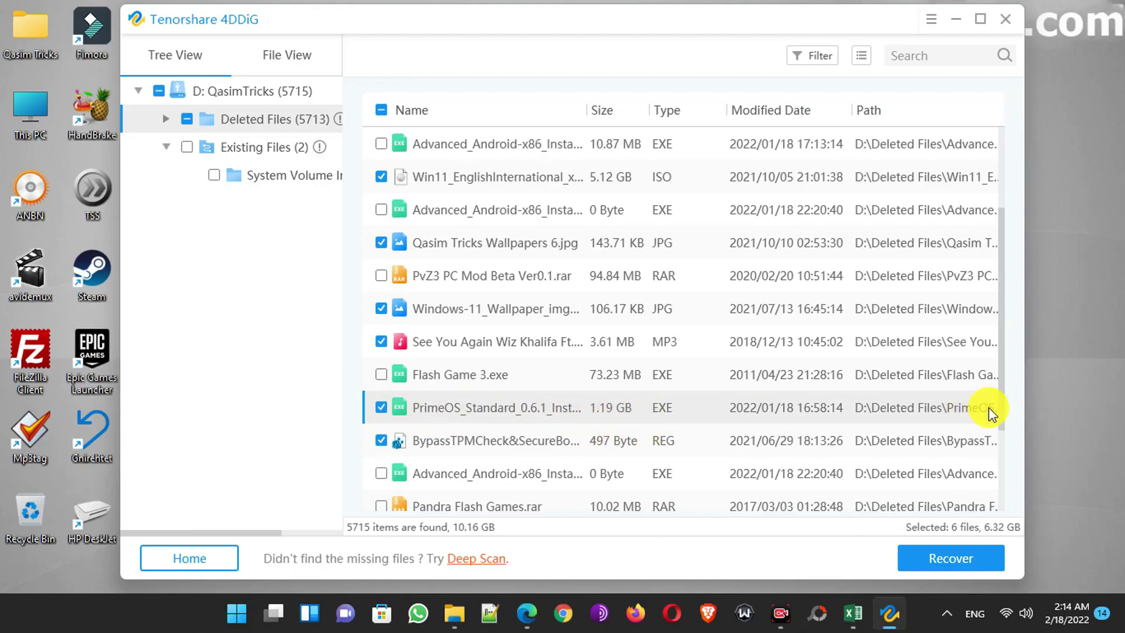
scroll(1004, 440, down, 2)
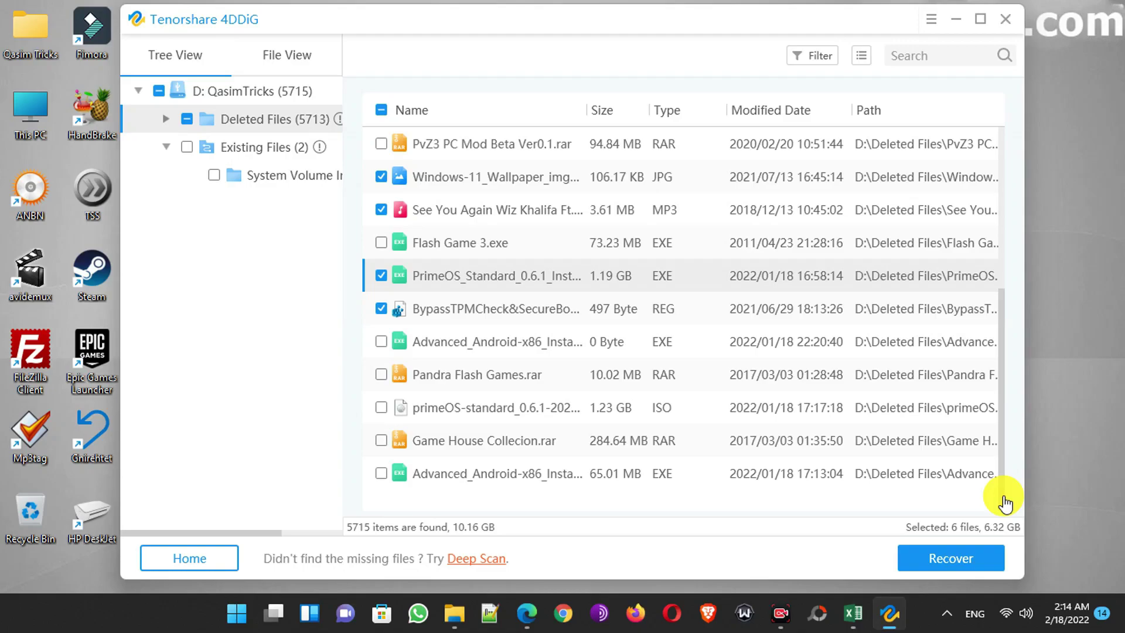
scroll(1003, 410, up, 4)
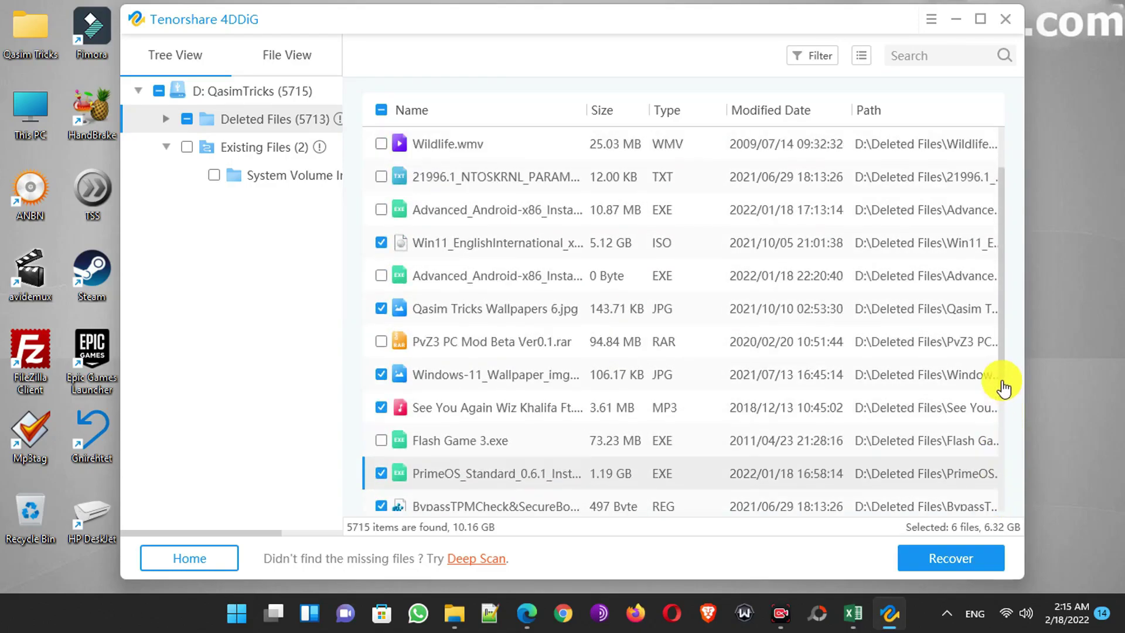
click(391, 212)
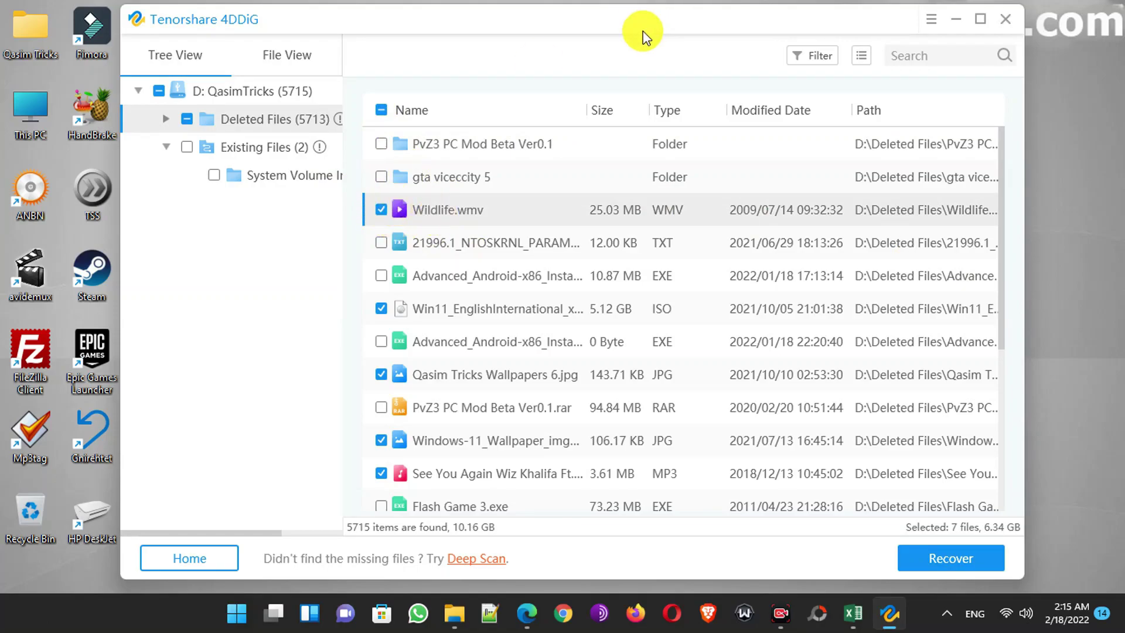
click(949, 562)
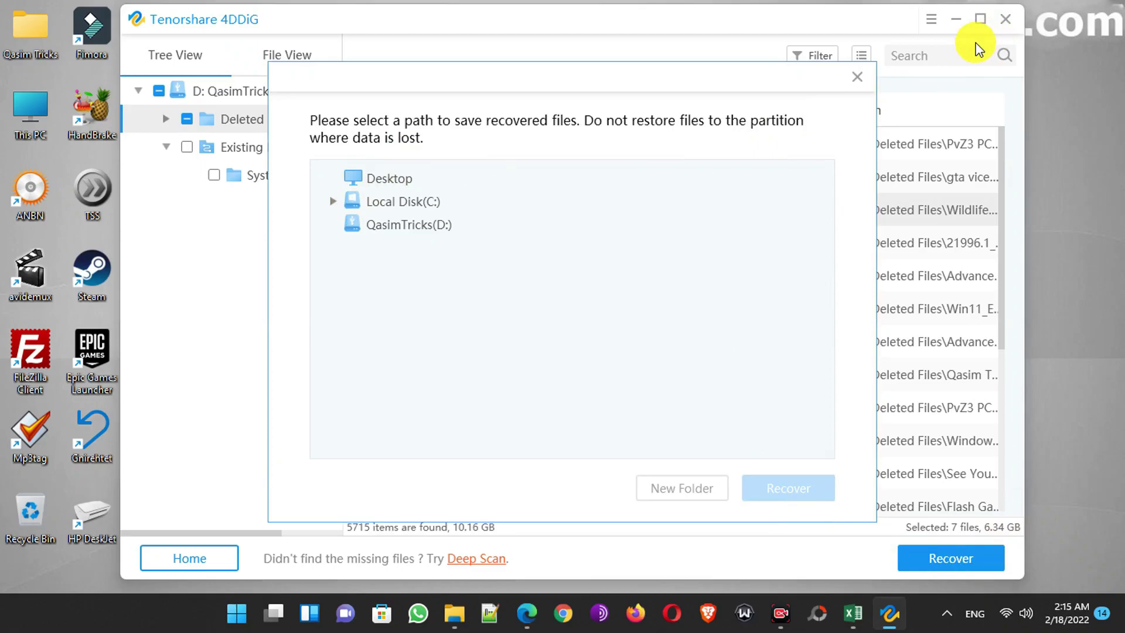
Create a 'New folder' on the desktop with its default name
drag(758, 90, 803, 88)
right_click(1053, 208)
mouse_move(839, 313)
click(844, 47)
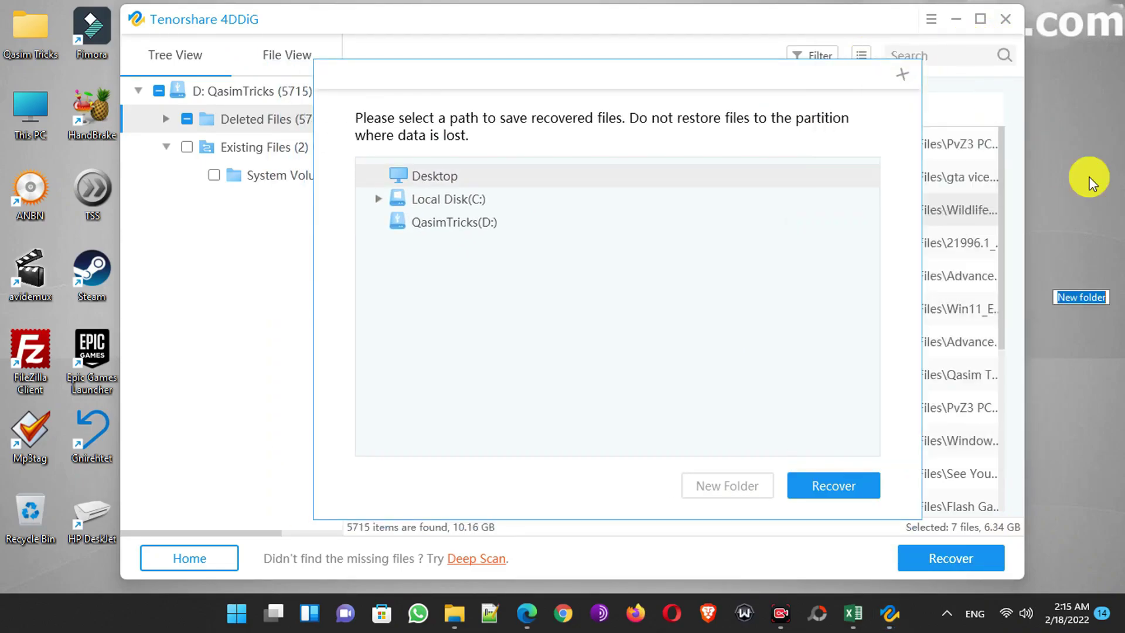
click(1037, 296)
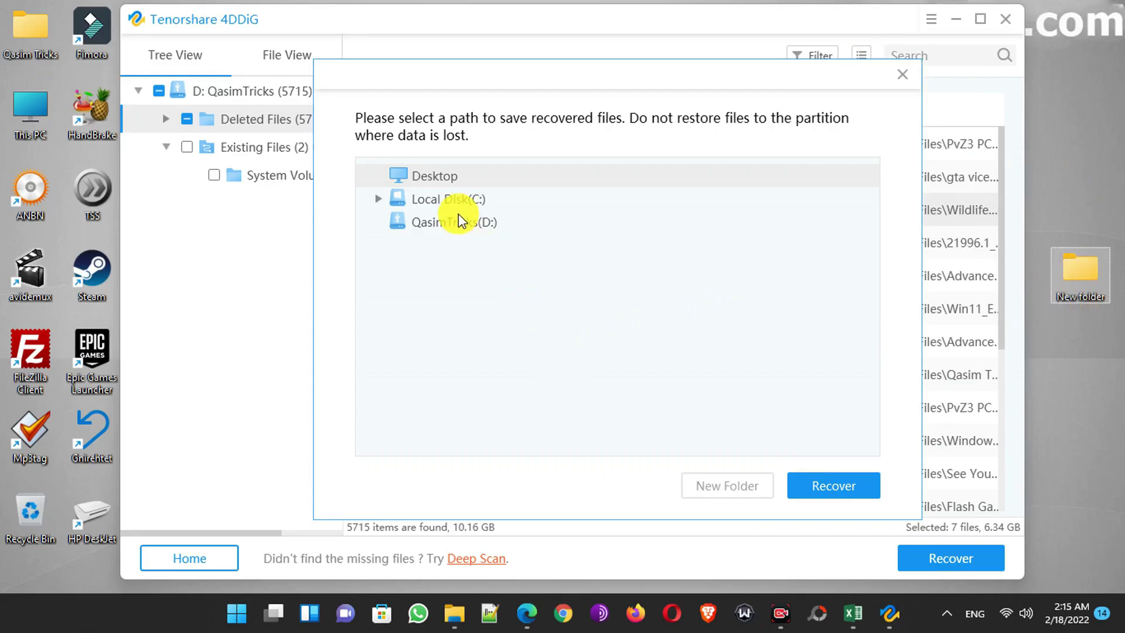
Choose Desktop > New folder as the save path and recover the seven files there
click(418, 200)
double_click(413, 201)
click(463, 314)
click(456, 359)
scroll(527, 364, down, 6)
scroll(544, 267, up, 4)
click(547, 290)
click(831, 492)
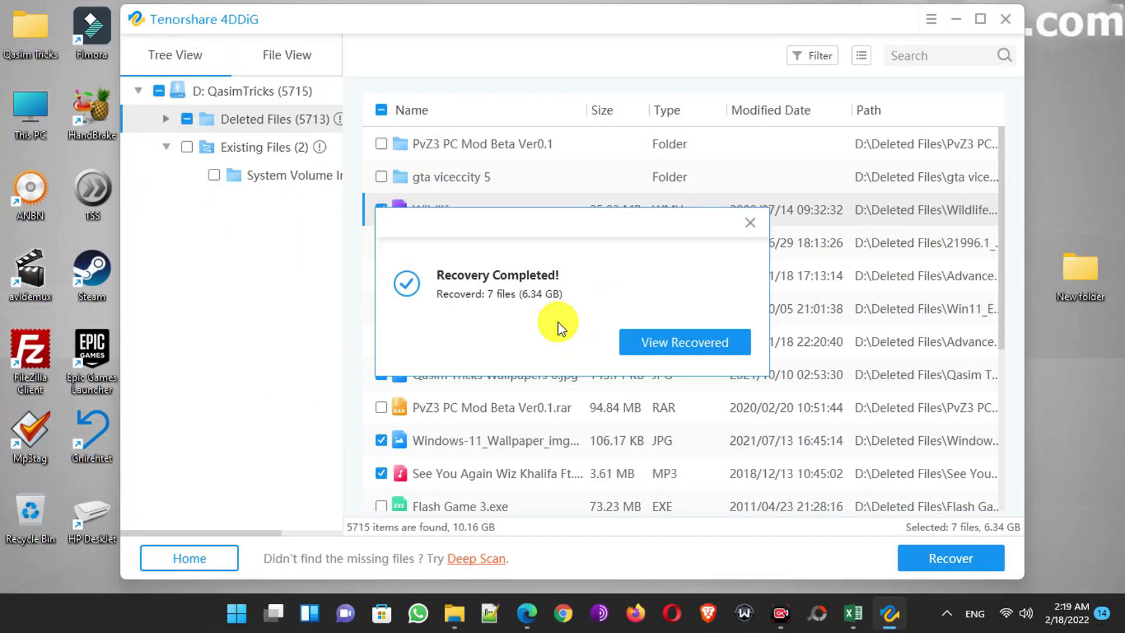
Close the completion message, minimize 4DDiG and open New folder's 4DDIG folder on the desktop
click(750, 222)
click(956, 19)
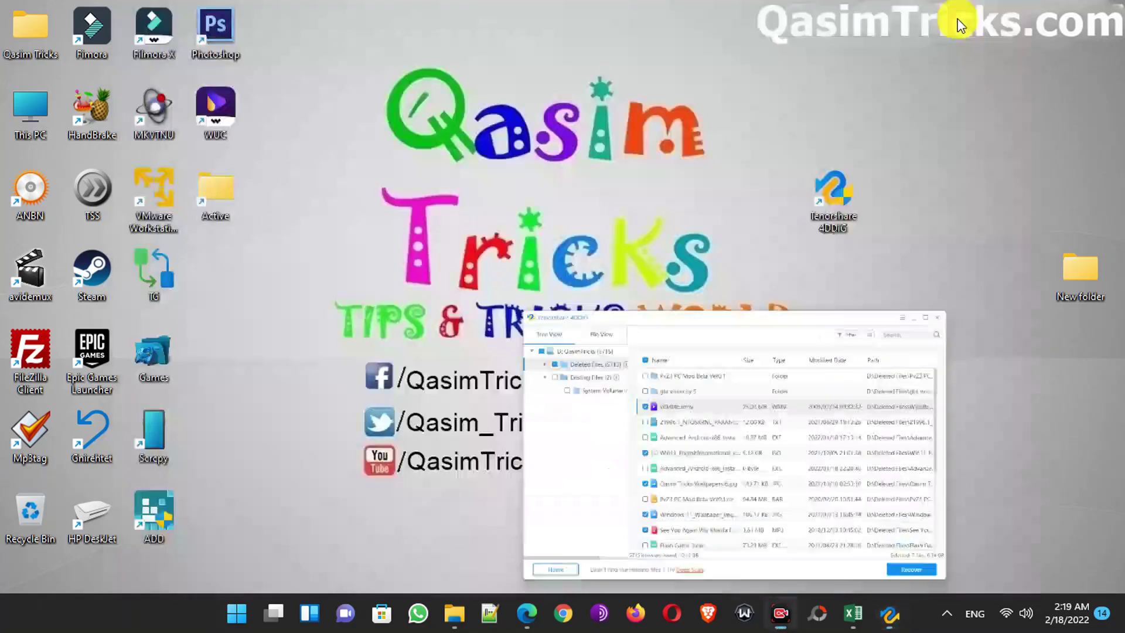
double_click(899, 281)
click(233, 140)
Open New folder > 4DDIG > 20220218_021608 > D > Deleted Files and show its files as tiles
double_click(233, 141)
double_click(233, 145)
double_click(258, 146)
double_click(258, 147)
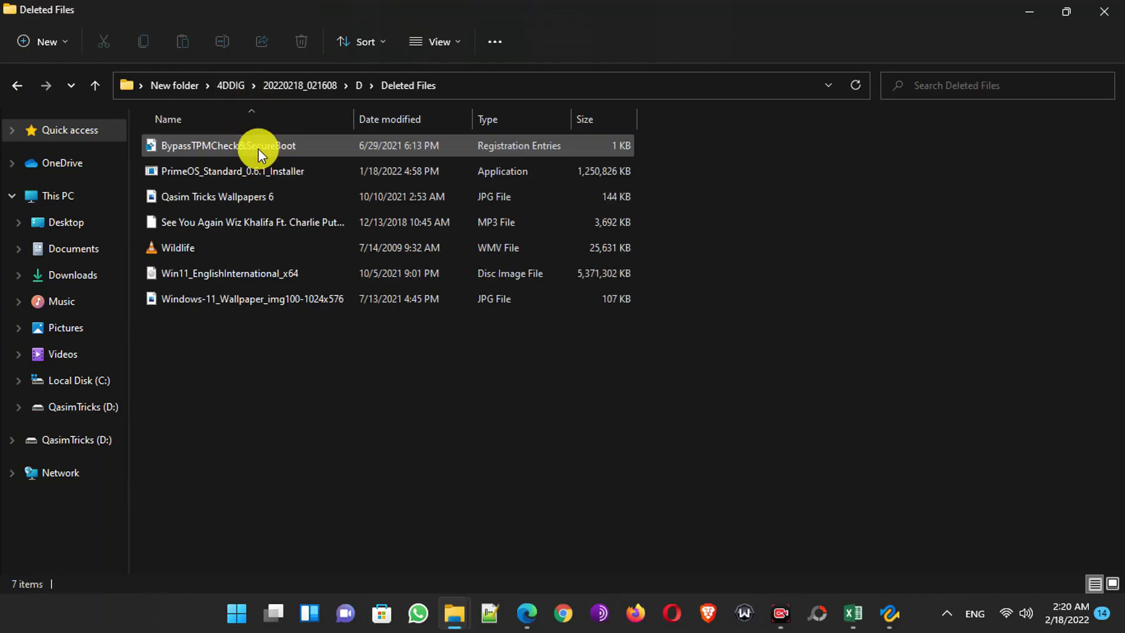
key(ctrl+shift+6)
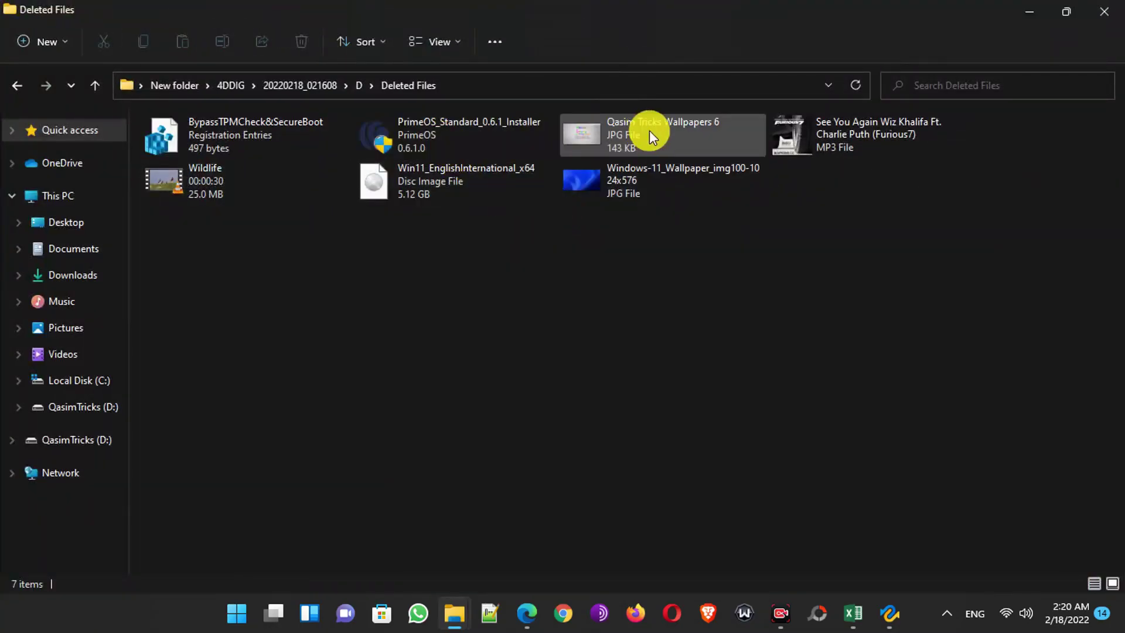
Mount the Win11_EnglishInternational_x64 disc image as DVD Drive (F:), then return to Deleted Files
click(428, 183)
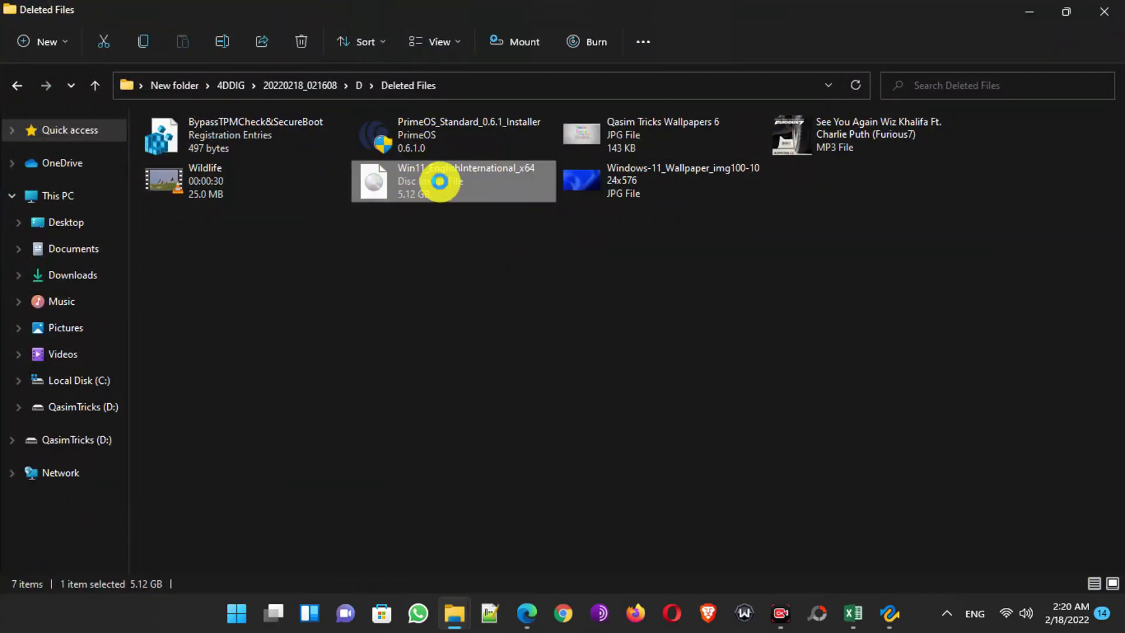
right_click(441, 181)
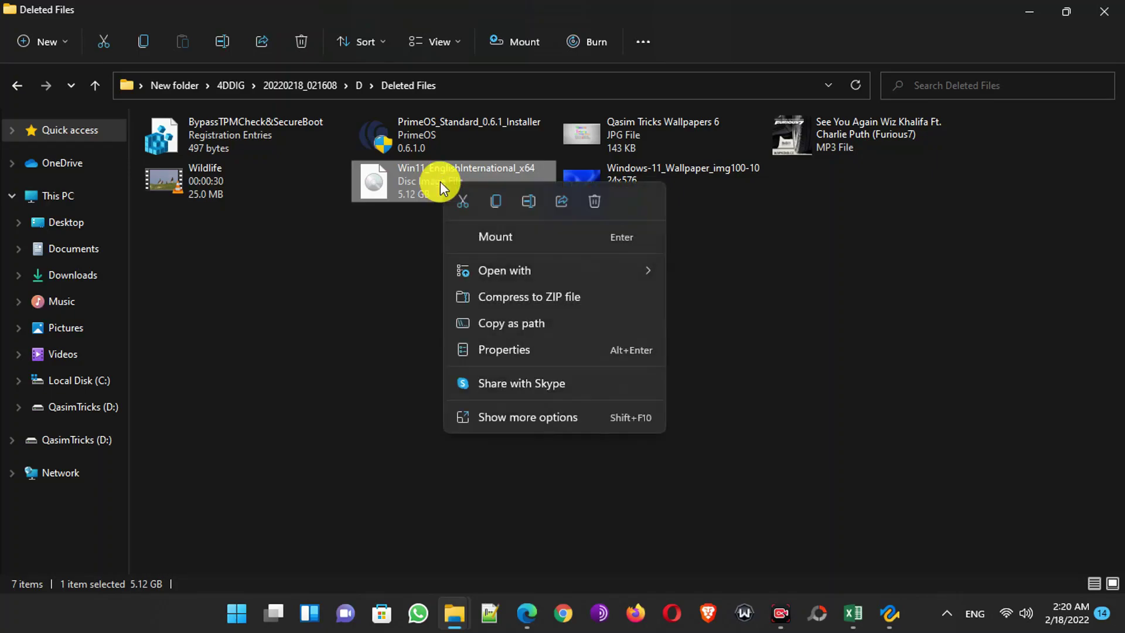
click(503, 245)
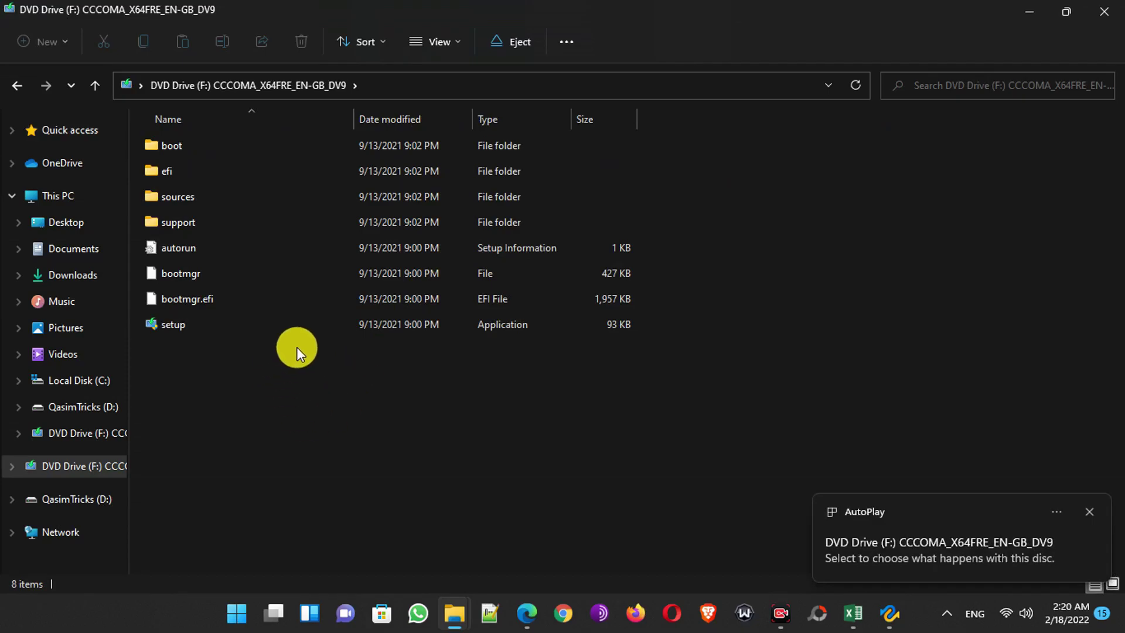
click(24, 85)
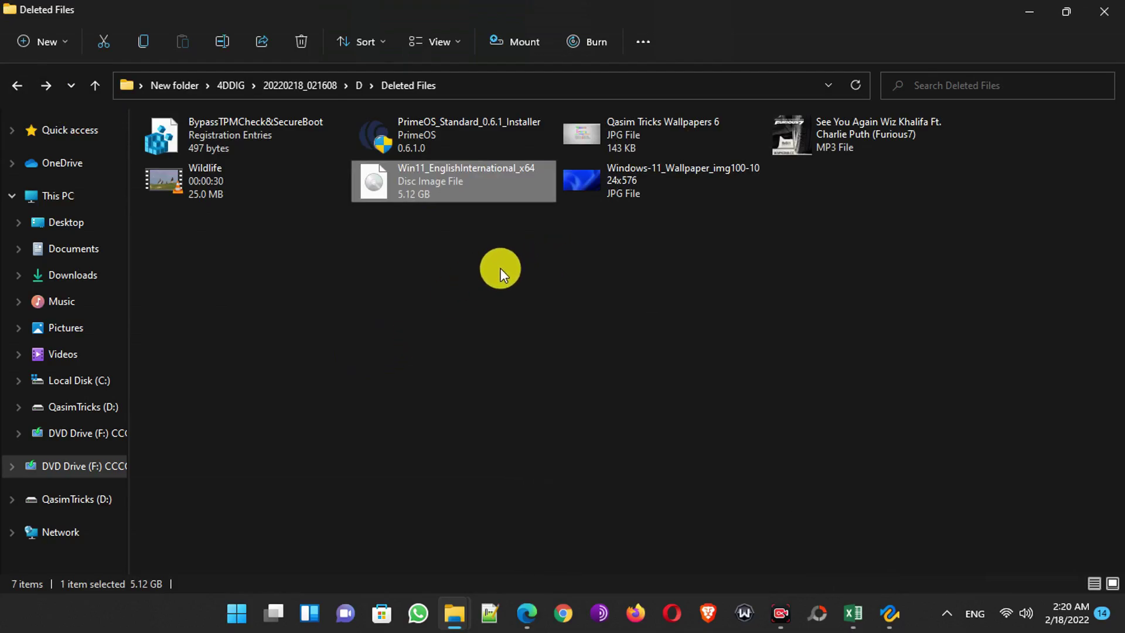
View Qasim Tricks Wallpapers 6, the Wildlife video and Windows-11 wallpaper in Photos, then select the PrimeOS installer
click(660, 142)
double_click(661, 146)
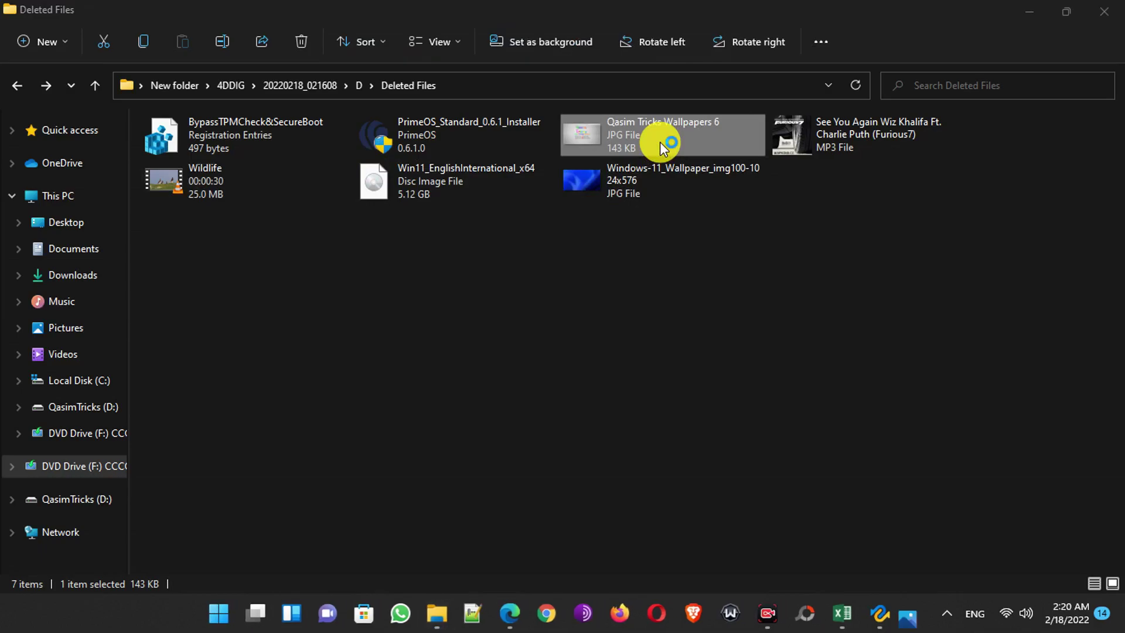
key(Right)
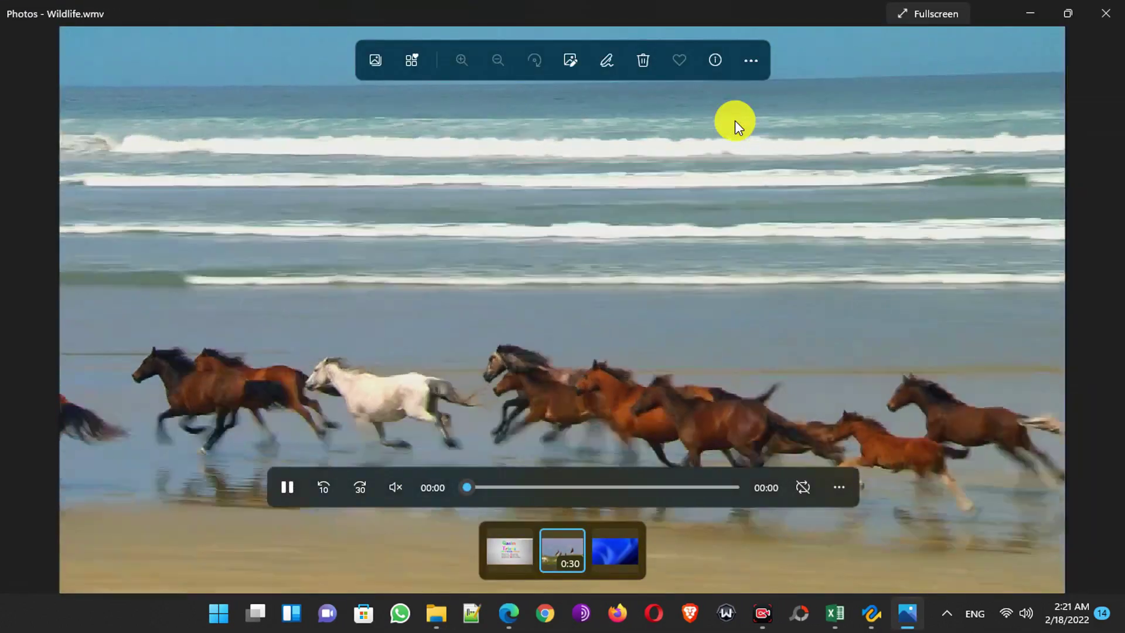
key(Right)
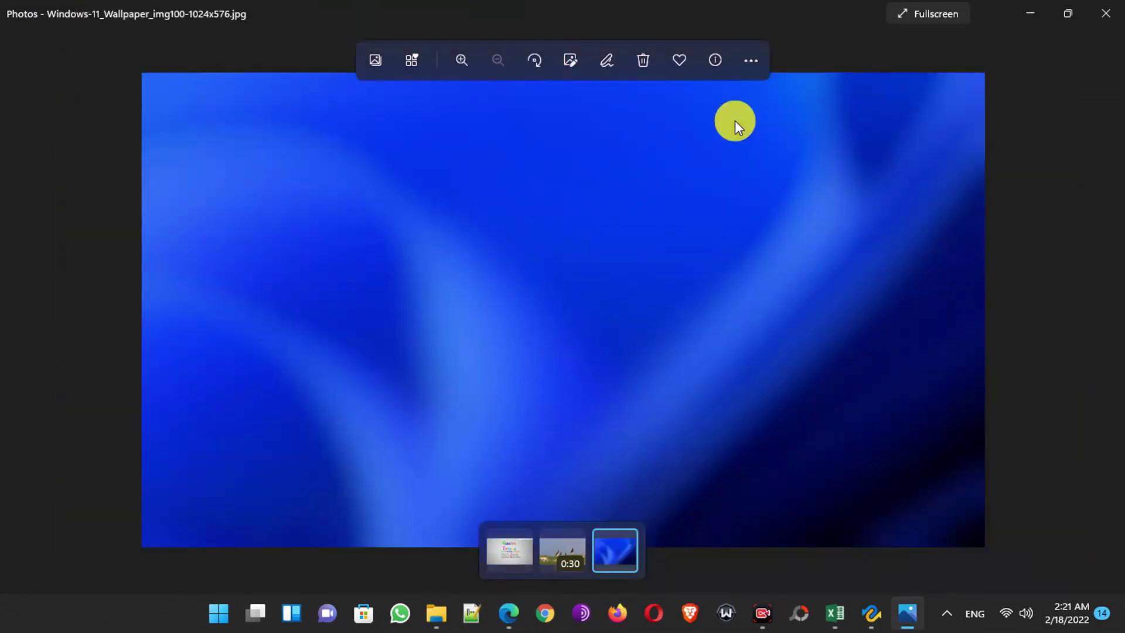
click(1106, 13)
click(472, 138)
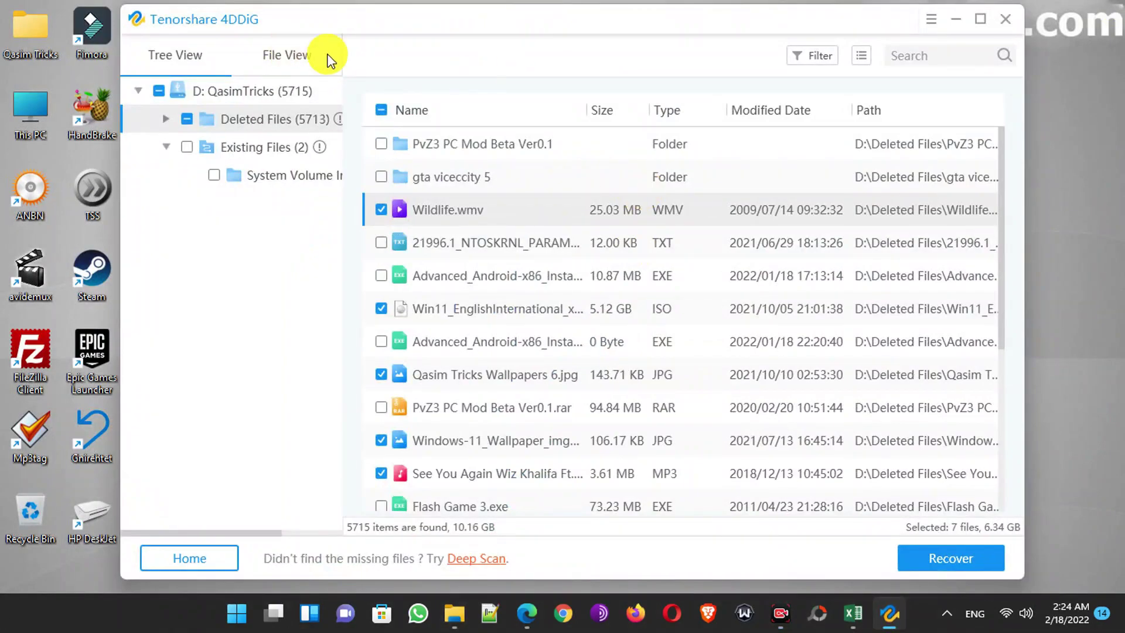
Return 4DDiG to its home screen, discarding the scan results, and pick the Recycle Bin location
click(205, 561)
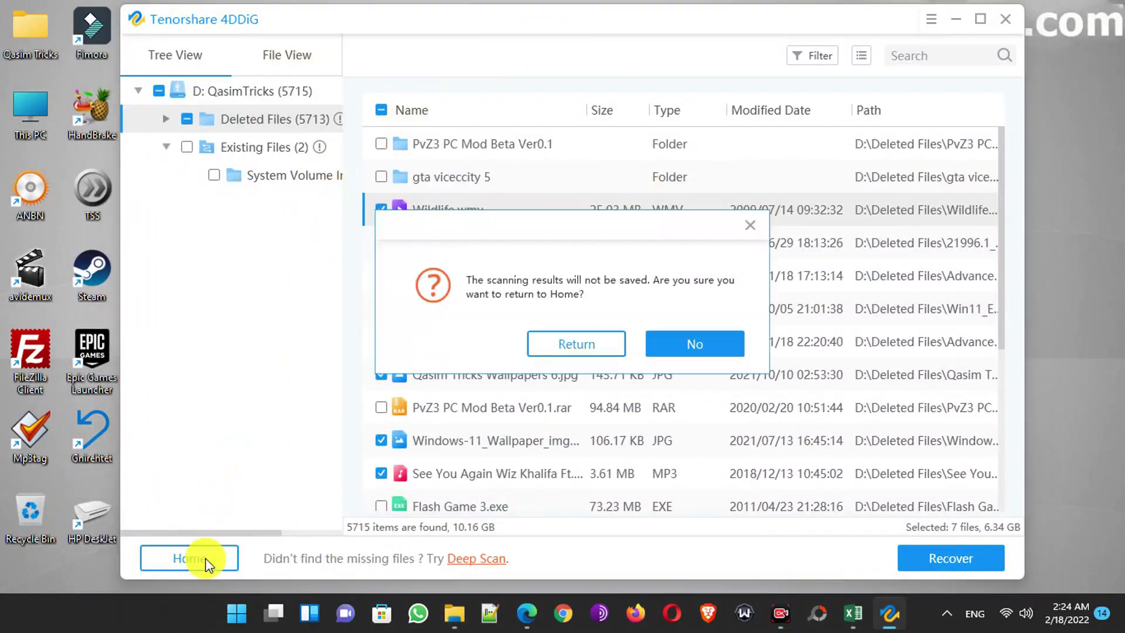
click(584, 345)
click(756, 176)
click(535, 495)
click(586, 399)
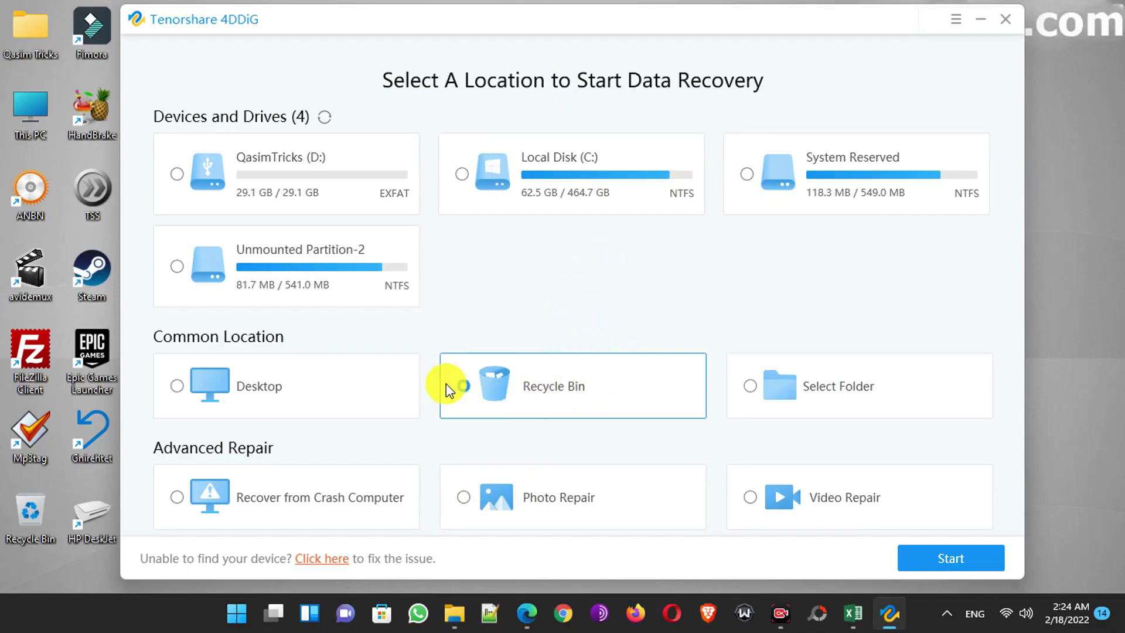
Open and dismiss the ☰ options menu, then close Tenorshare 4DDiG
click(956, 19)
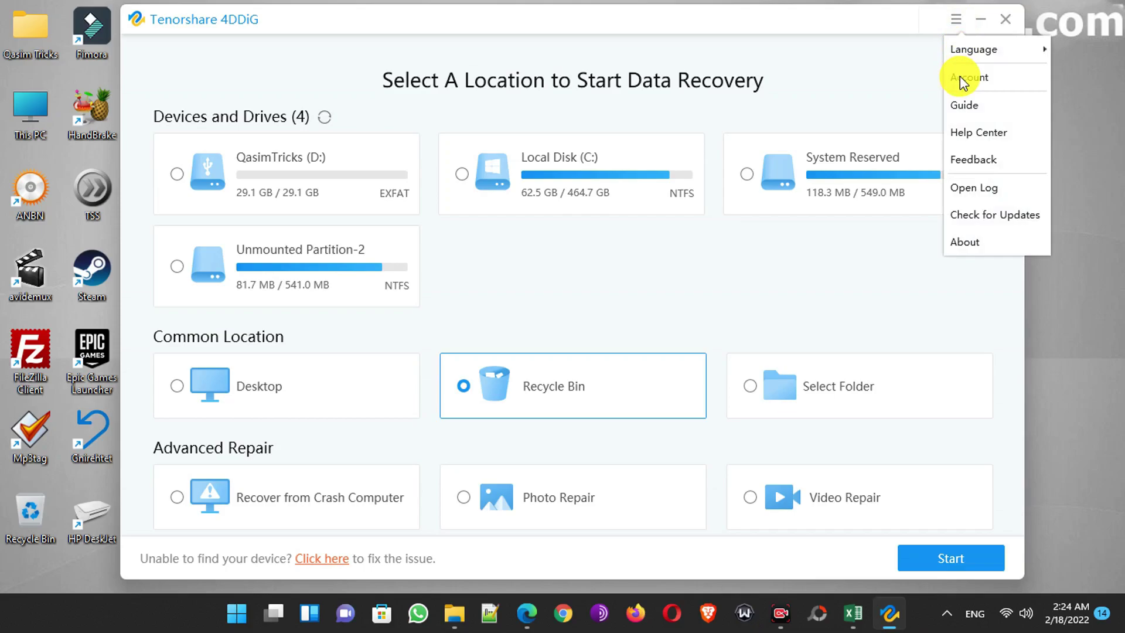
click(916, 80)
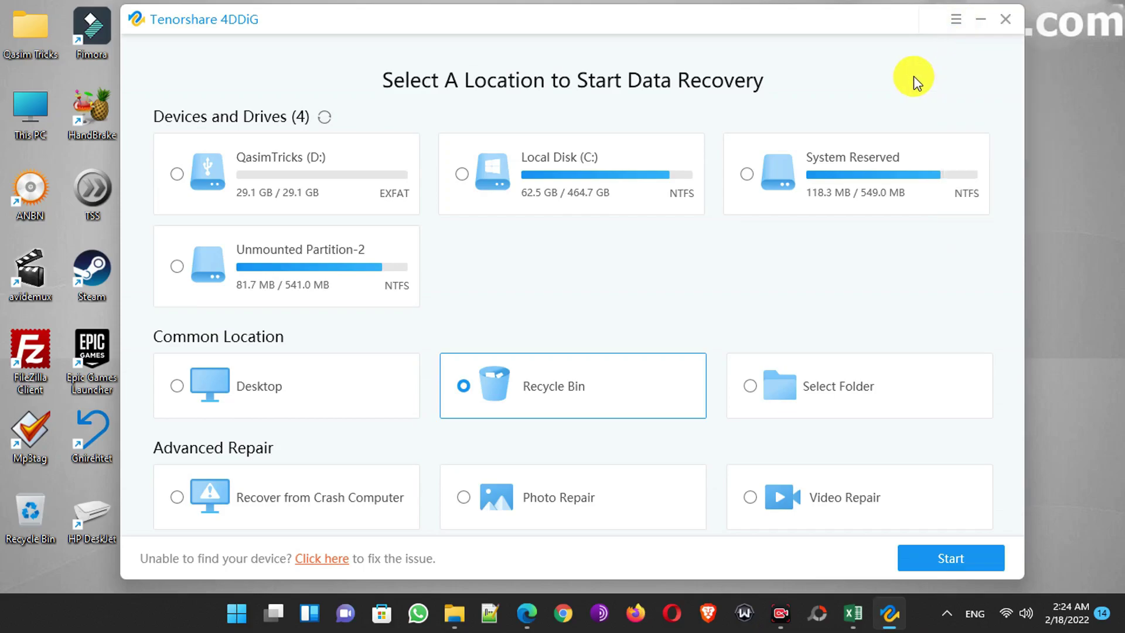
click(1006, 21)
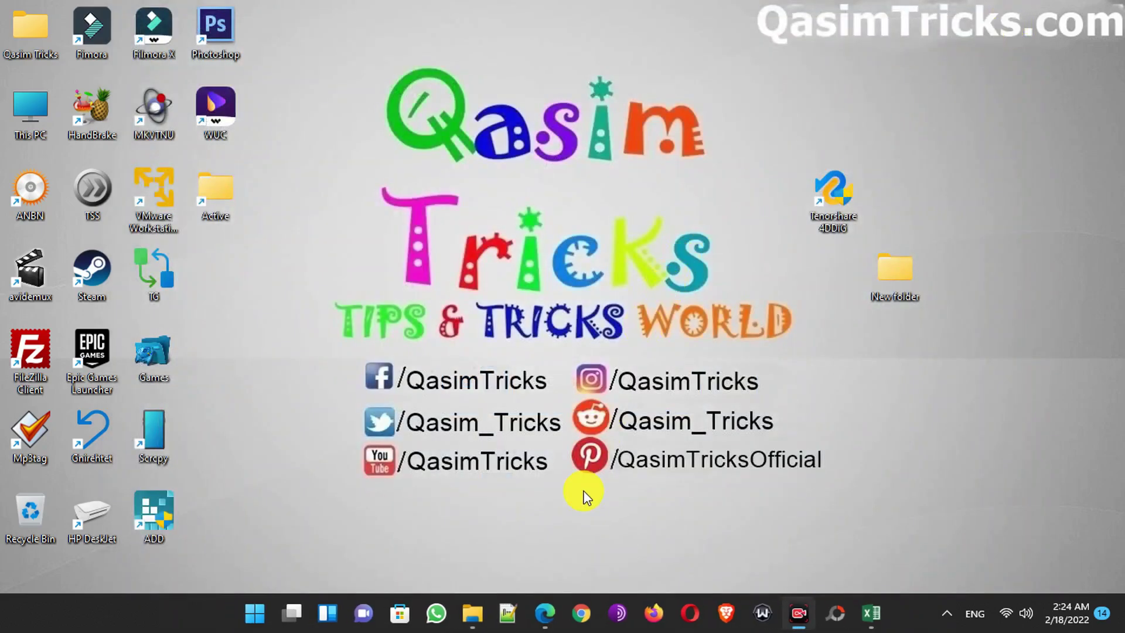
Go to the 4DDiG purchase page in Edge and dismiss the Spring Deals promotion
click(550, 615)
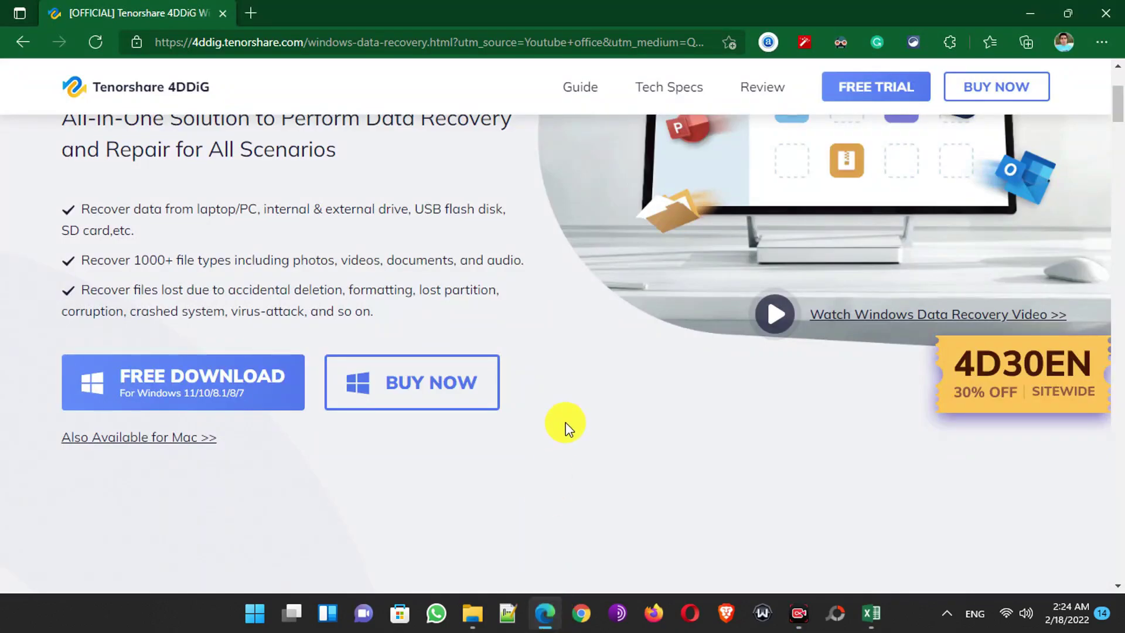
click(423, 390)
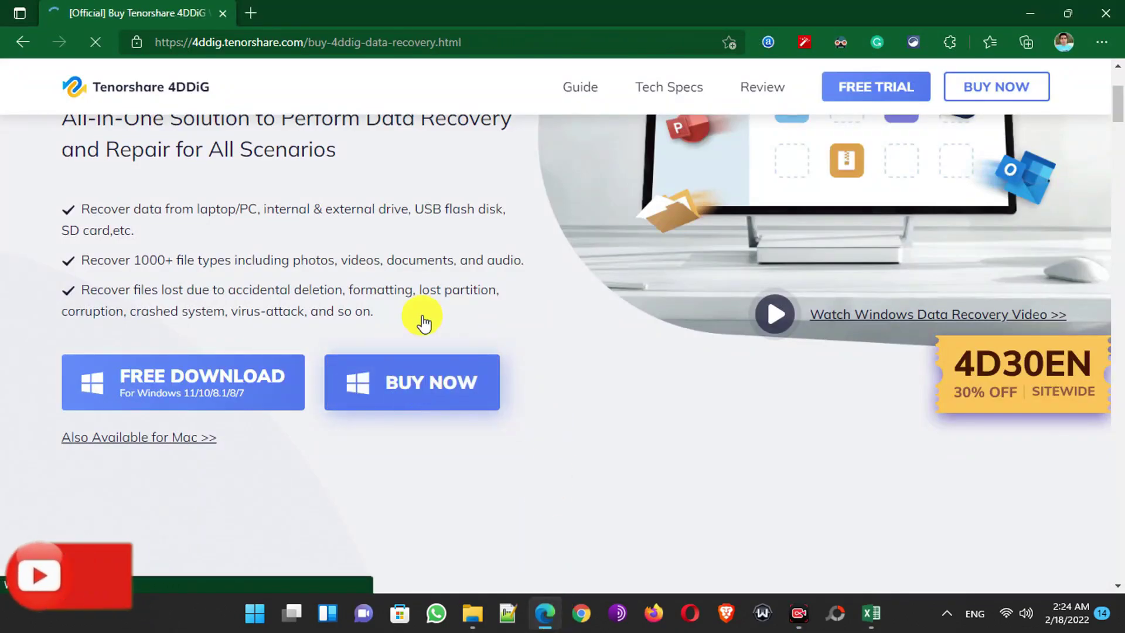
scroll(422, 314, down, 1)
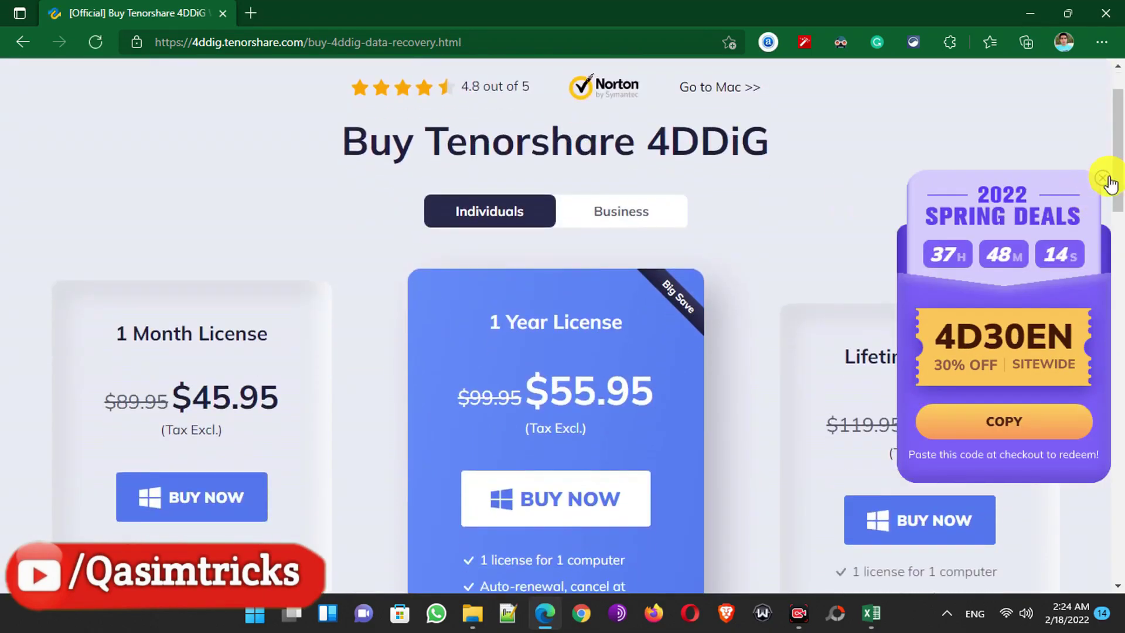
click(1102, 178)
scroll(721, 237, down, 3)
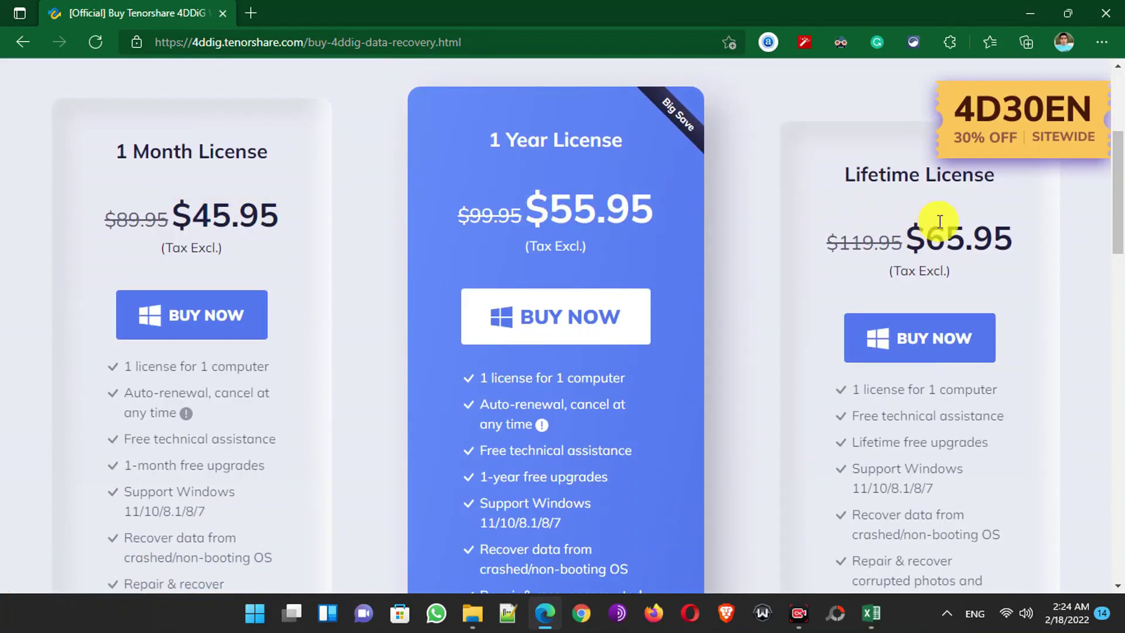
scroll(894, 213, down, 1)
Buy the $65.95 Lifetime License
drag(907, 221, 1026, 226)
click(1017, 262)
drag(932, 223, 1025, 227)
click(1027, 248)
click(924, 322)
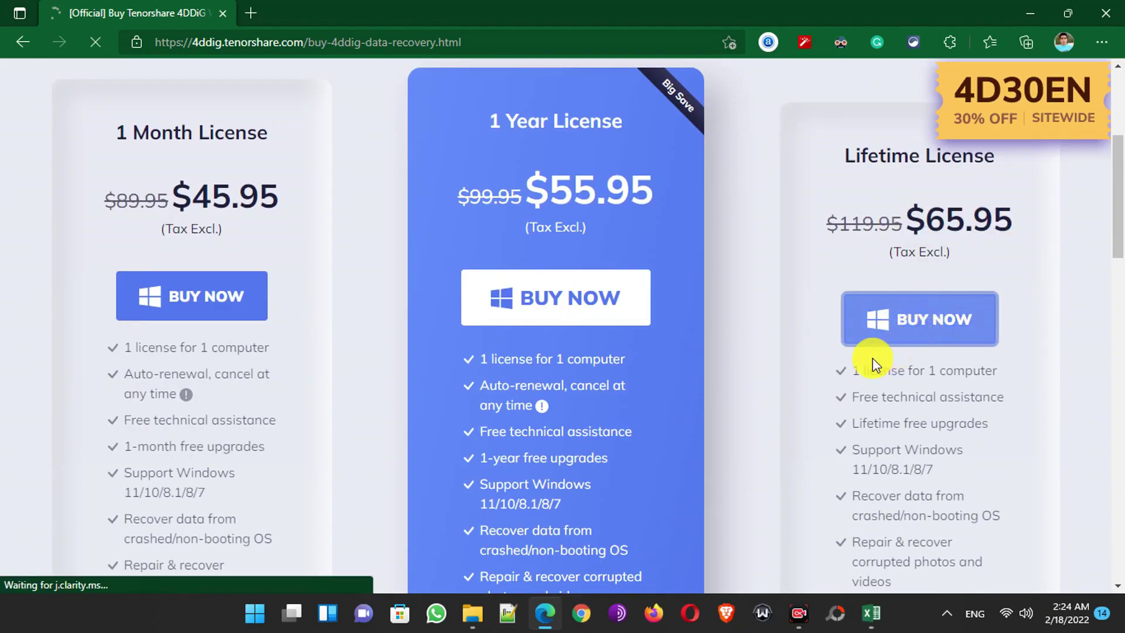
scroll(867, 358, down, 1)
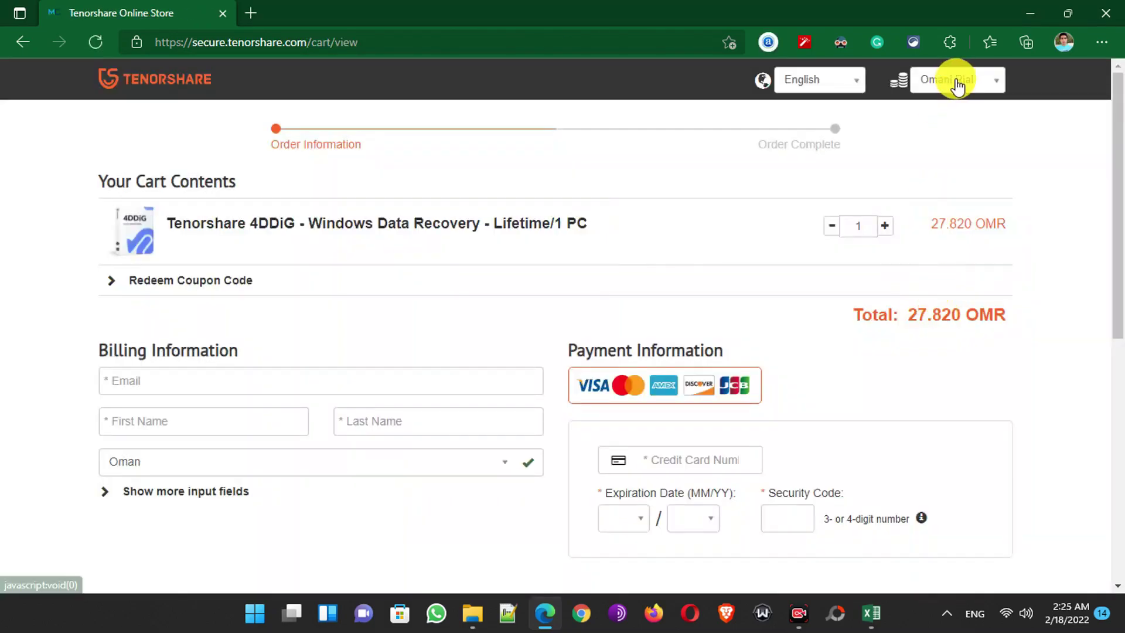
Switch the cart currency to US Dollar, showing a 65.95 USD total
click(955, 79)
text(usd)
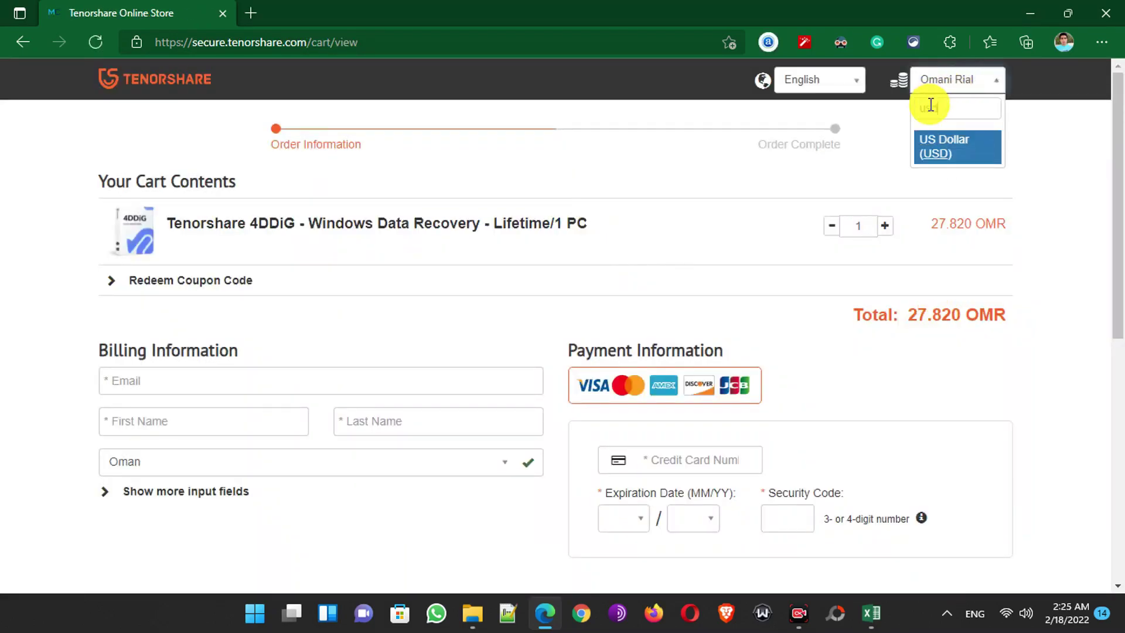
click(935, 144)
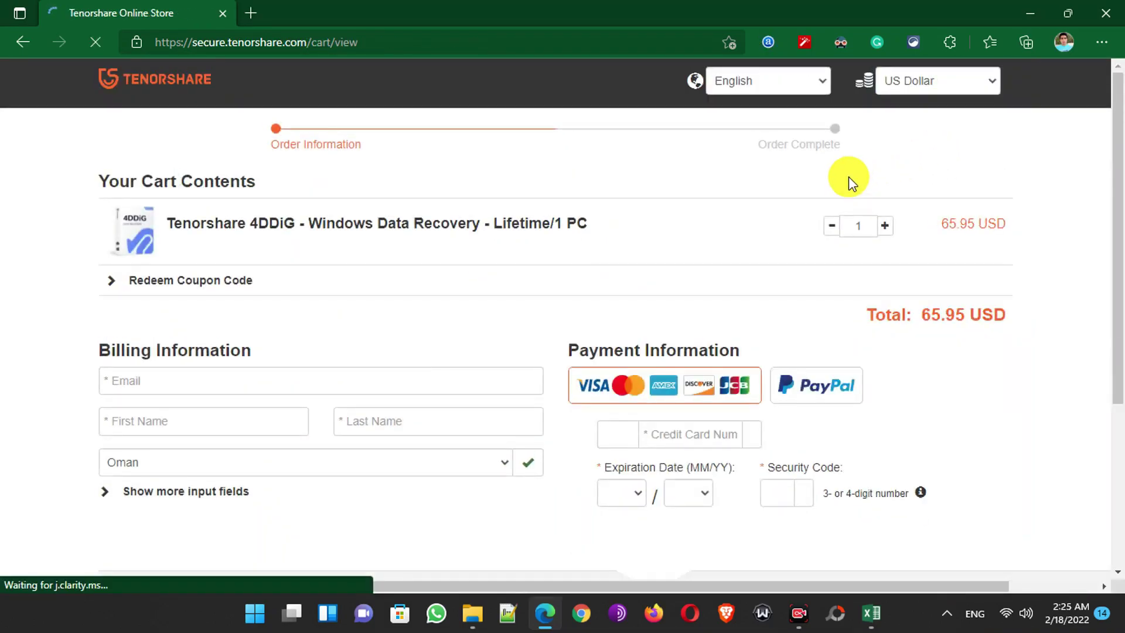
drag(921, 314, 974, 329)
click(975, 333)
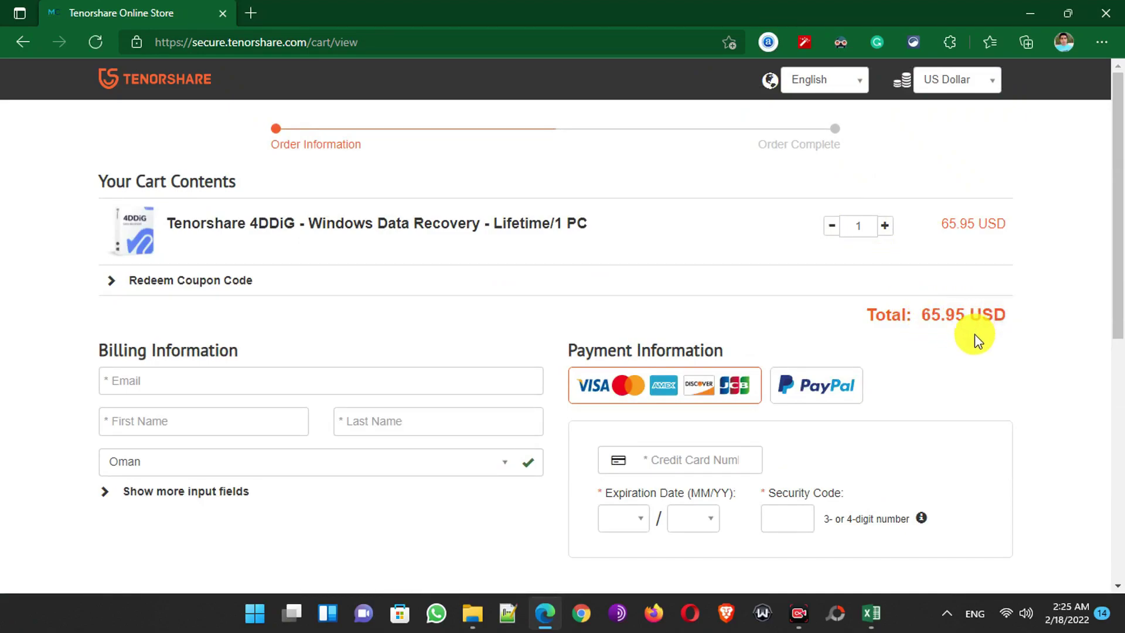
Apply the saved 30% coupon code, bringing the total down to 46.16 USD
click(175, 281)
click(191, 304)
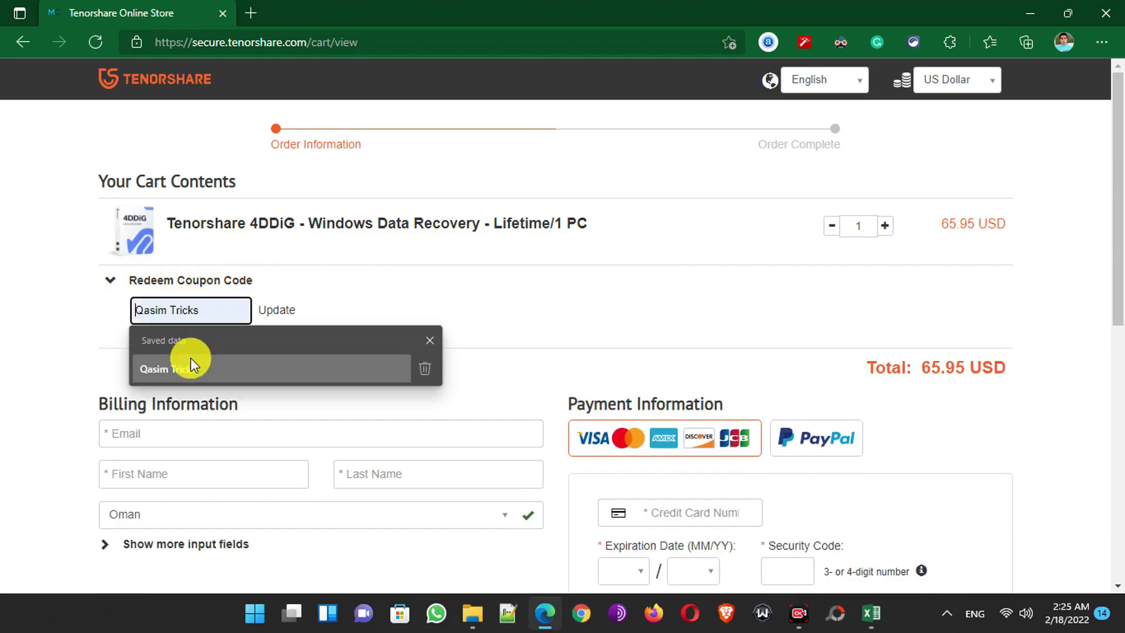
click(190, 361)
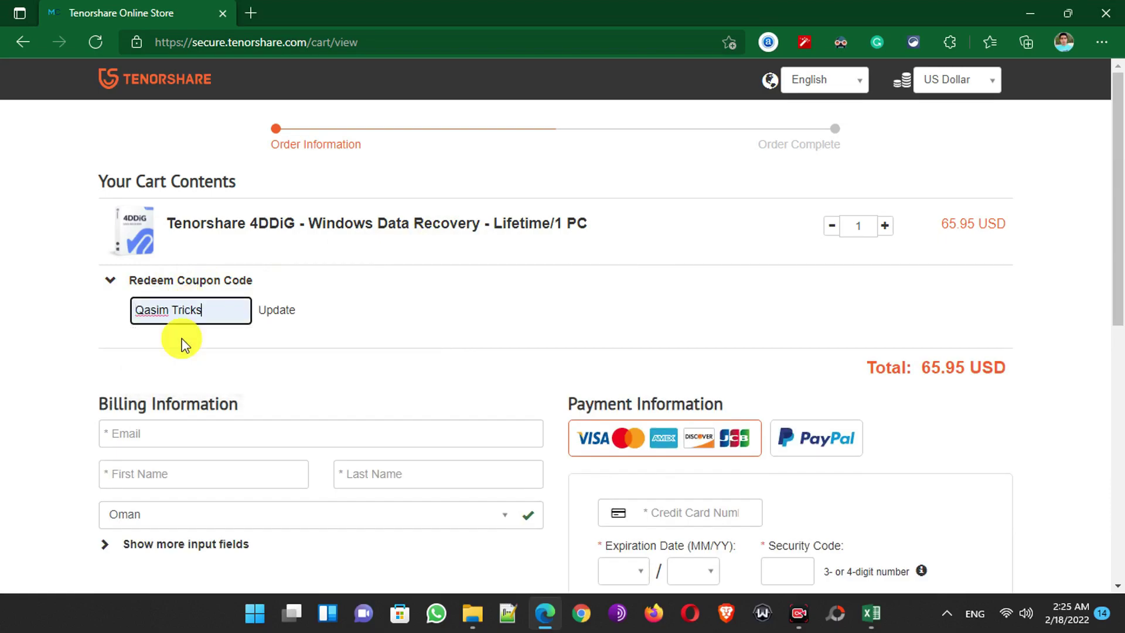
click(280, 318)
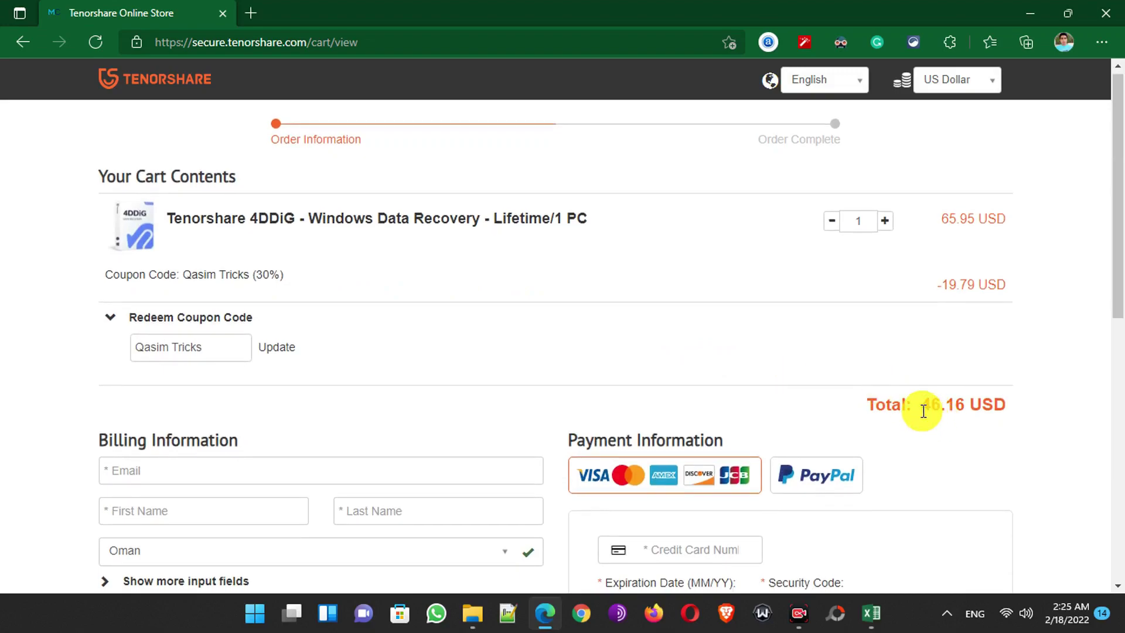
drag(925, 408, 960, 405)
click(962, 406)
Choose PayPal as the payment method
drag(1120, 263, 1118, 351)
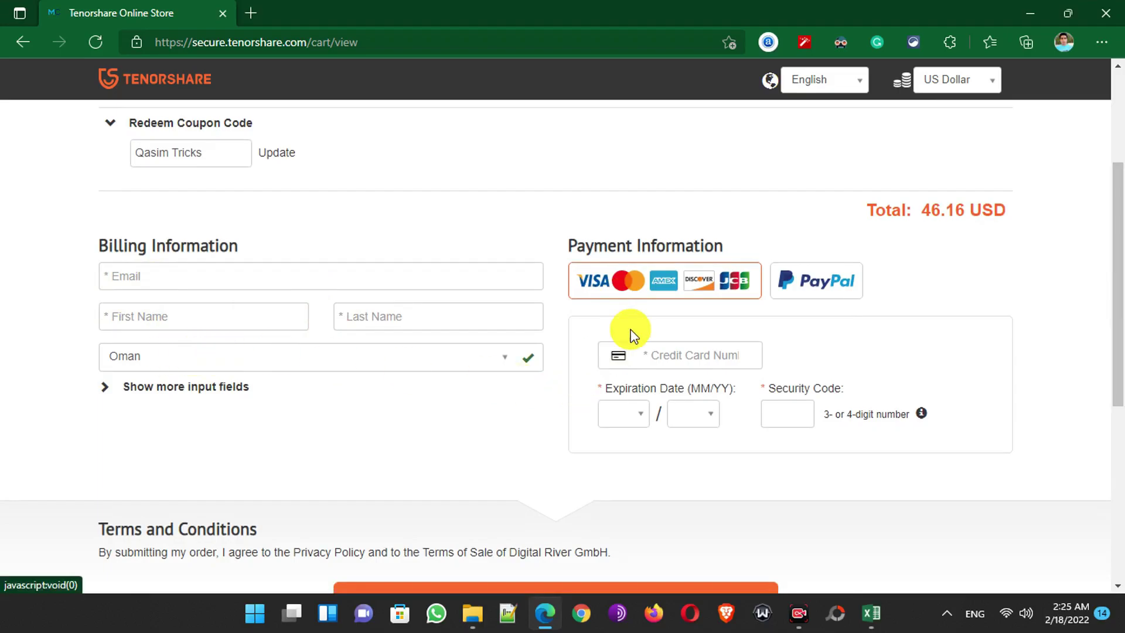
click(817, 279)
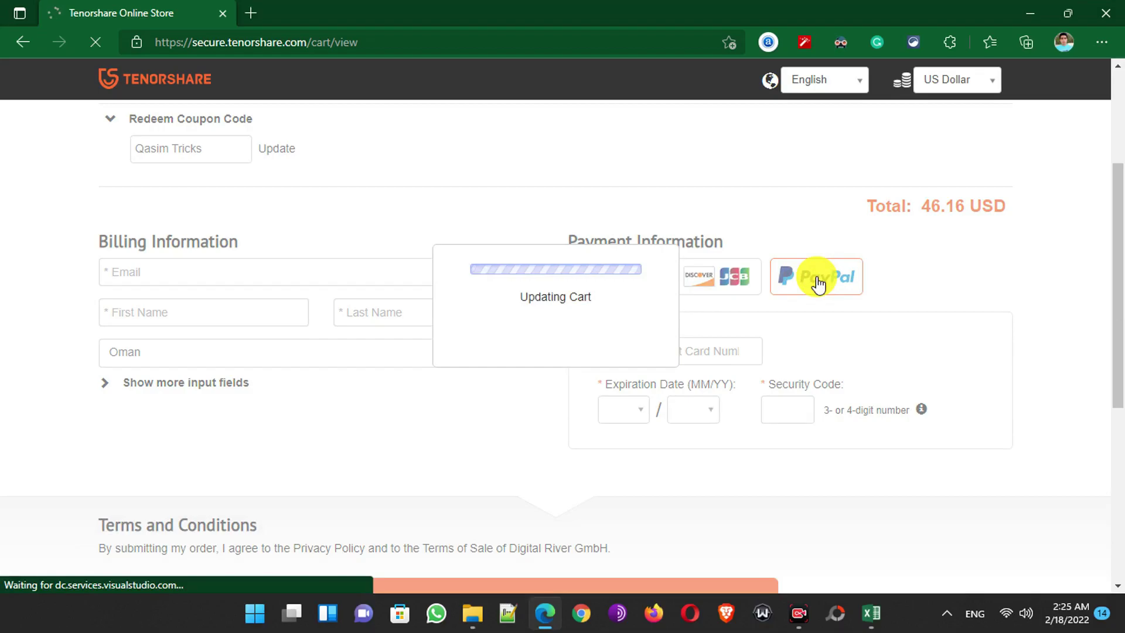
scroll(728, 404, down, 2)
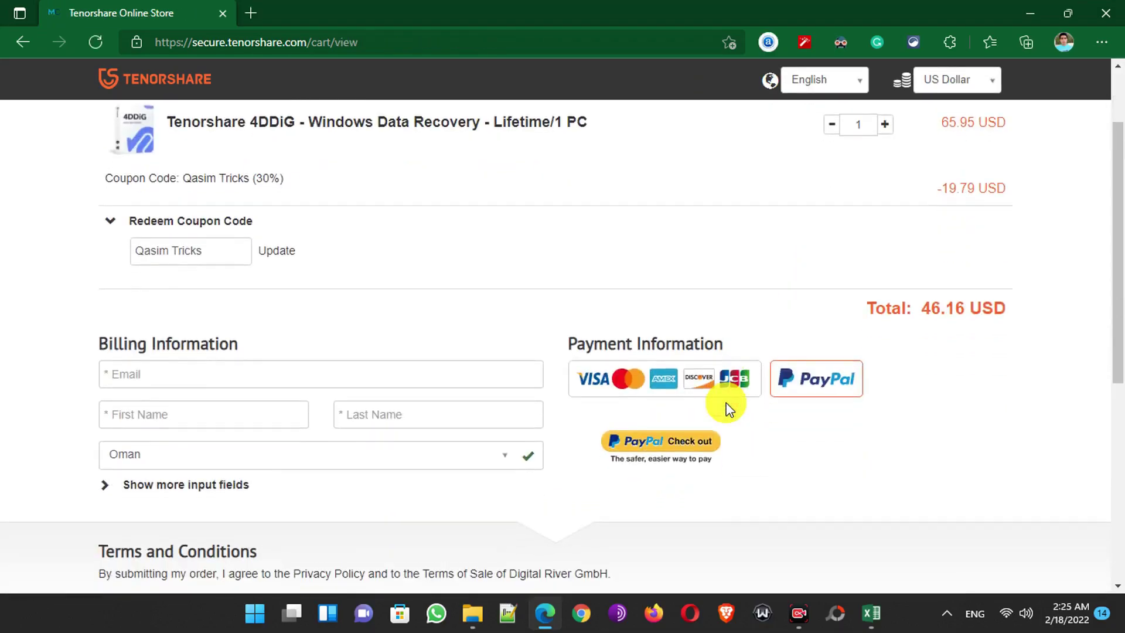
scroll(727, 404, down, 2)
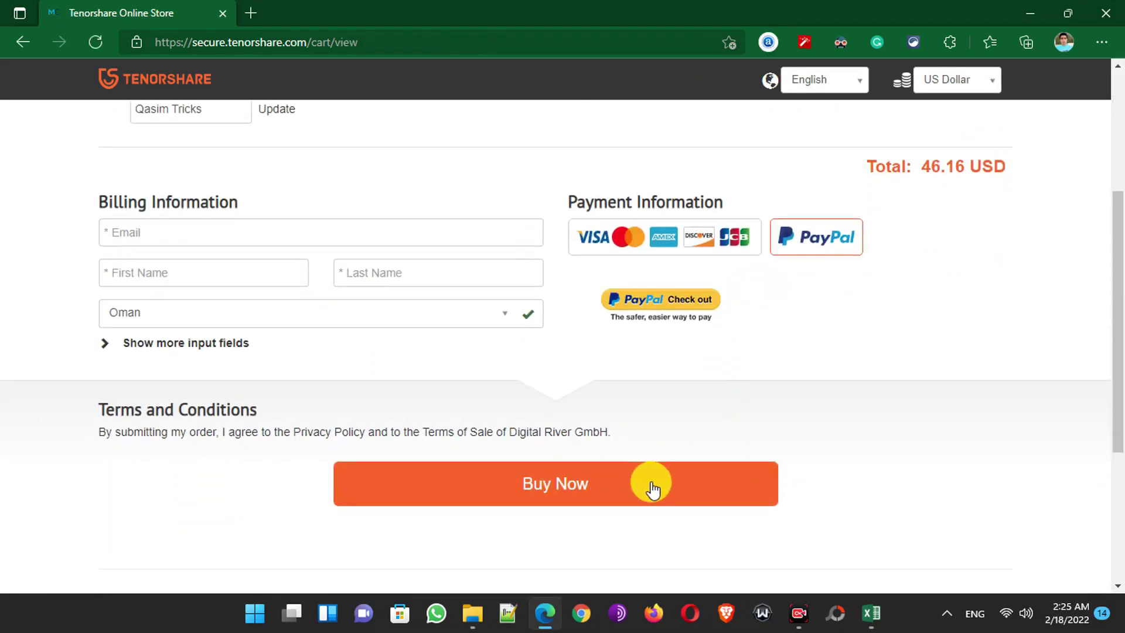
drag(1116, 366, 1120, 258)
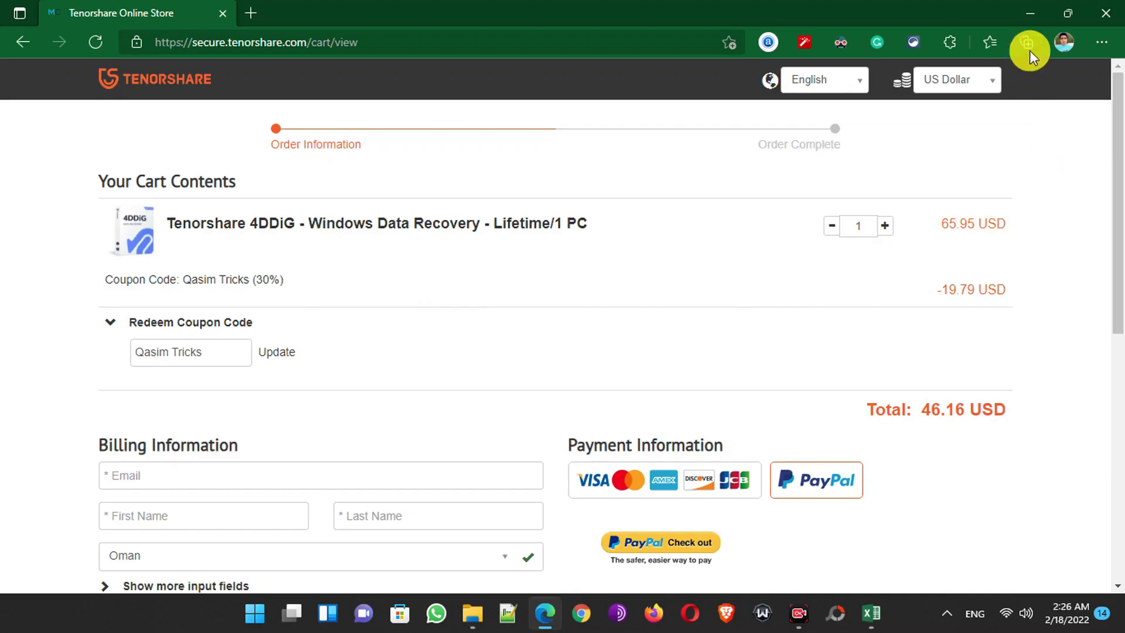
Minimize Edge and drag the Tenorshare 4DDiG desktop shortcut into the left icon column
click(1025, 11)
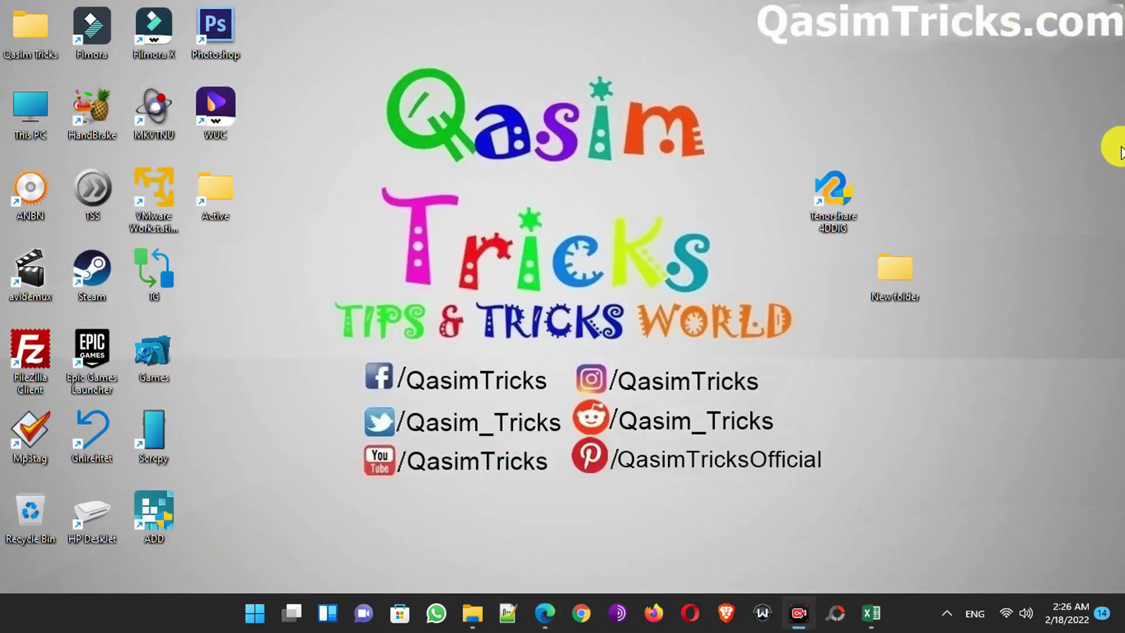
drag(838, 210, 241, 273)
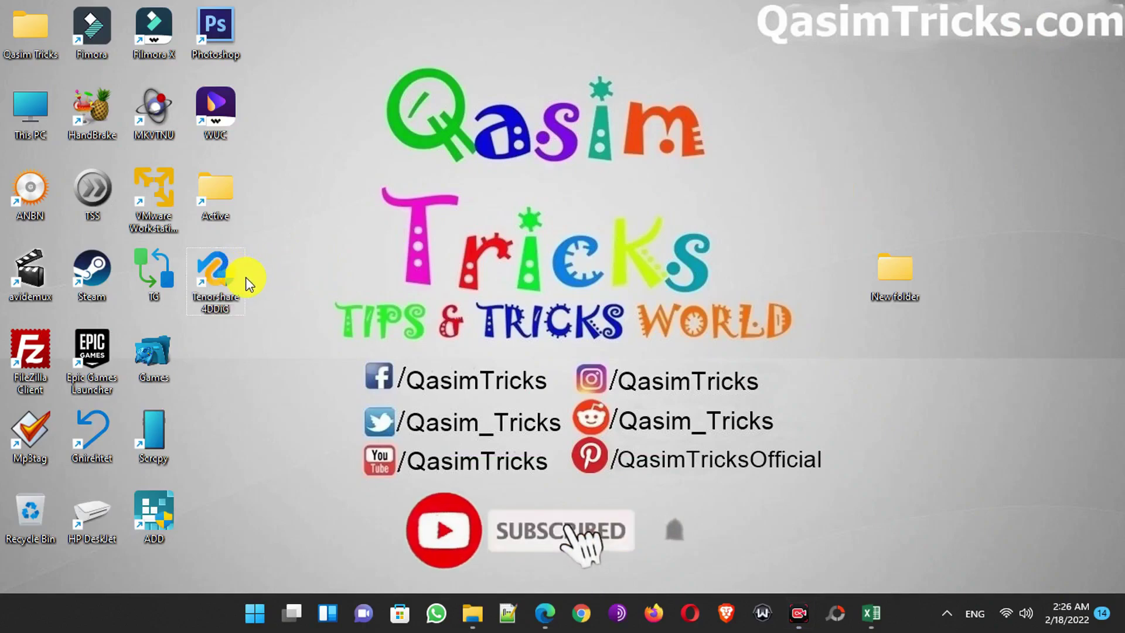
drag(290, 235, 216, 360)
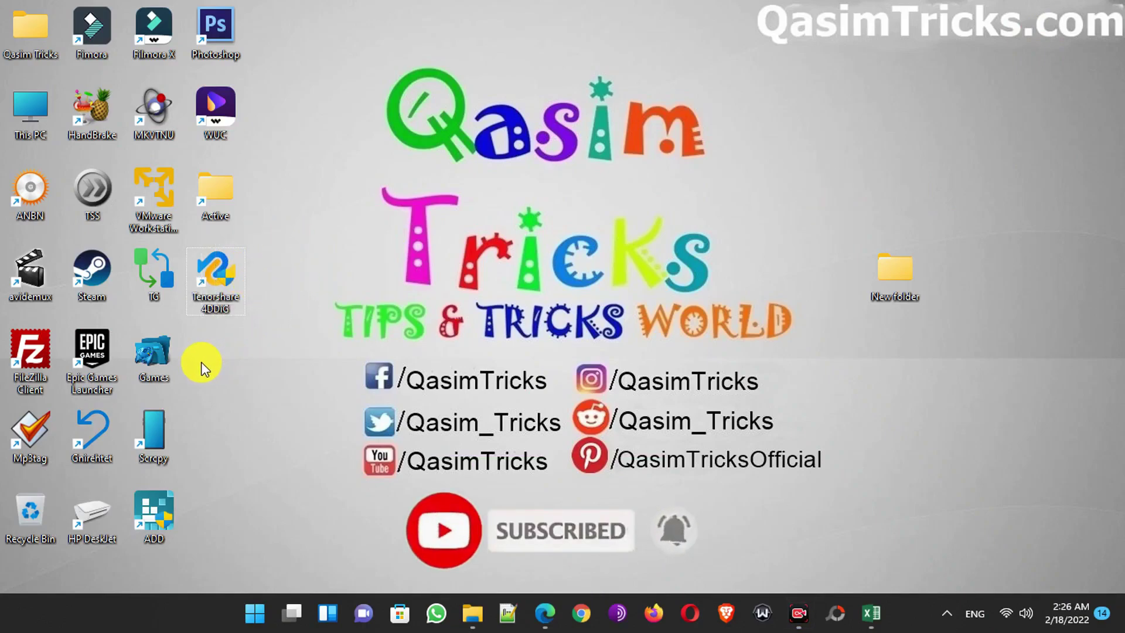